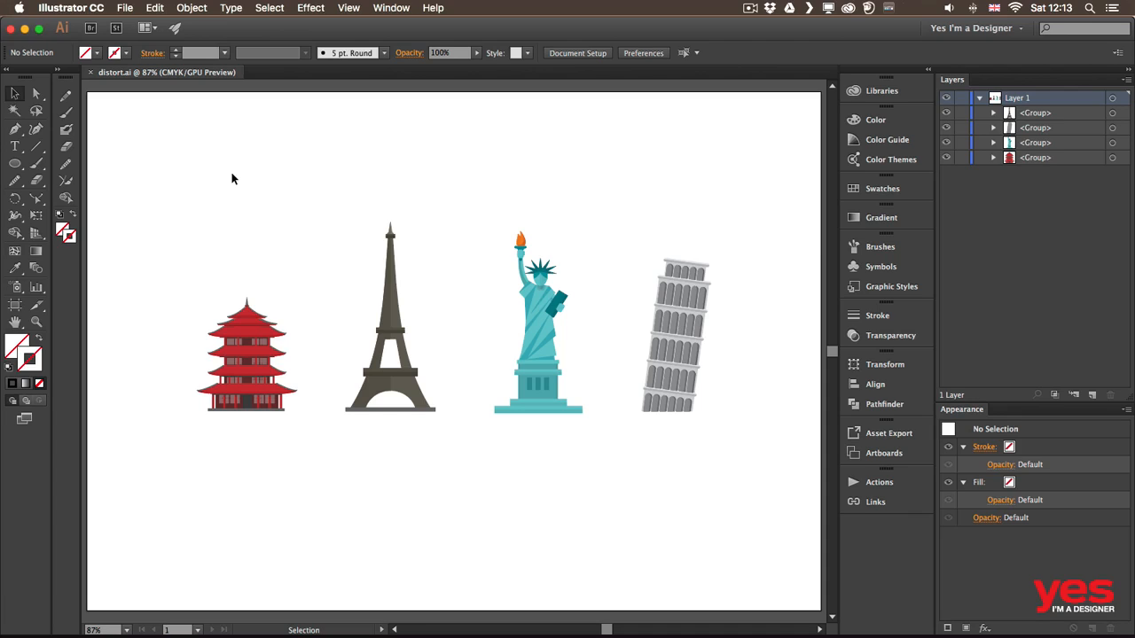
# Detach the Width tool group as a floating tool strip and place it above the pagoda
pyautogui.click(14, 217)
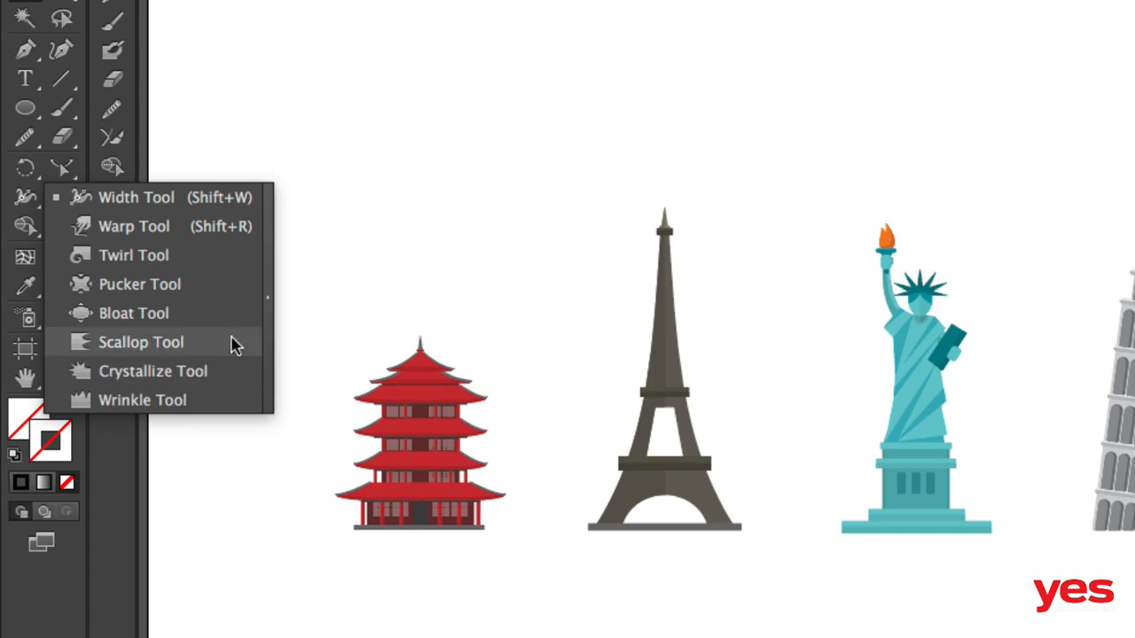
pyautogui.click(266, 303)
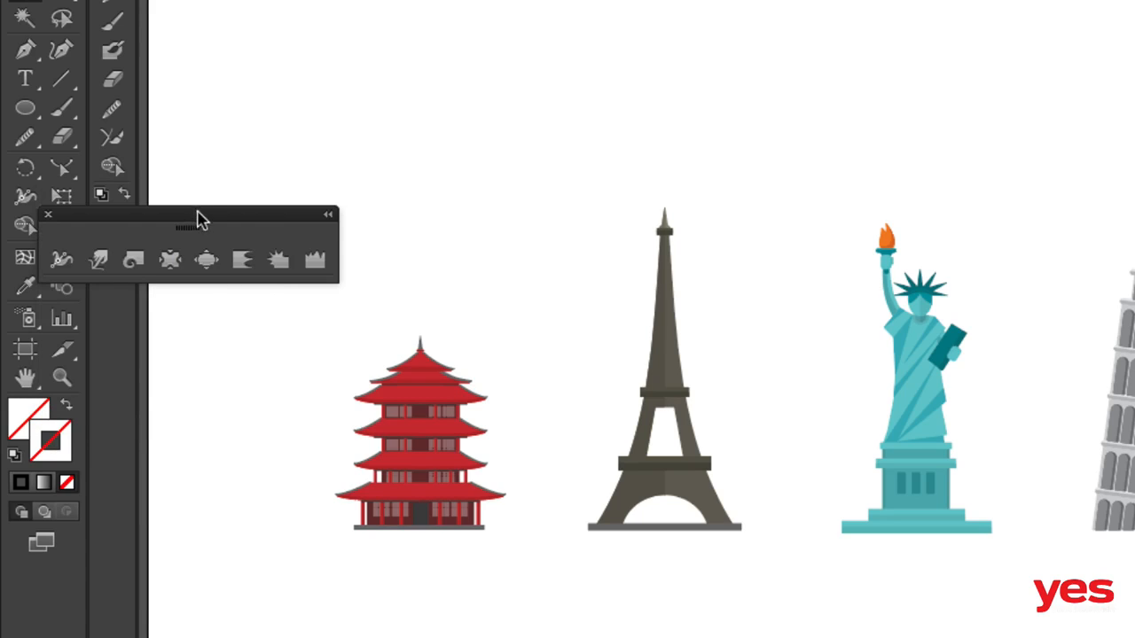
pyautogui.moveTo(197, 218); pyautogui.dragTo(433, 29)
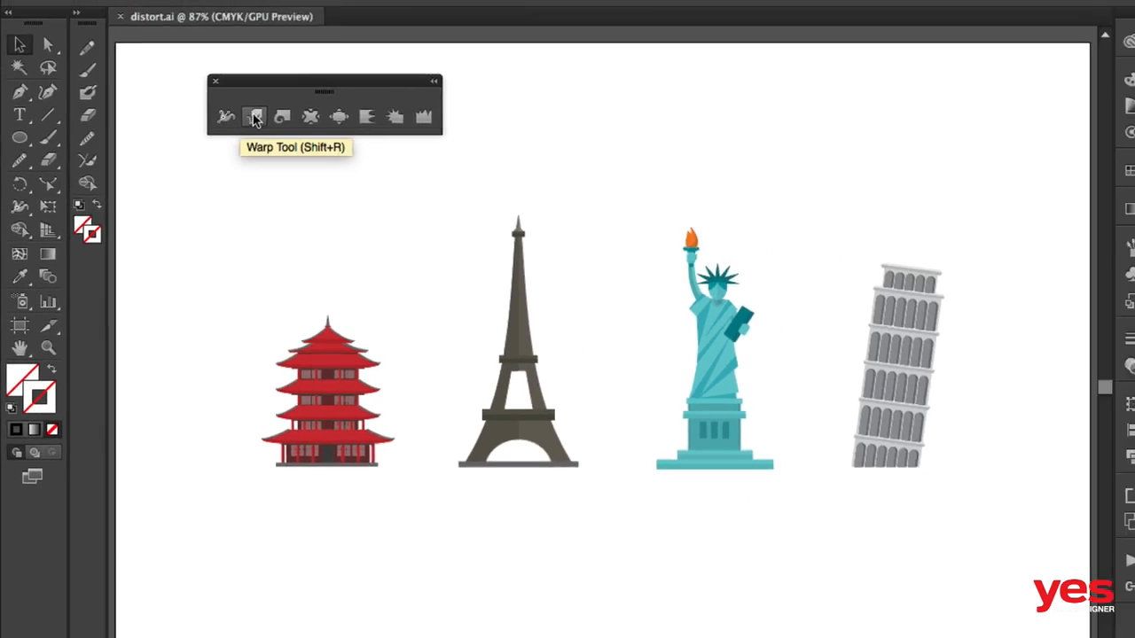
# Use the Warp tool to stretch the pagoda's spire upward and extend its lower roof edges outward on both sides
pyautogui.click(327, 85)
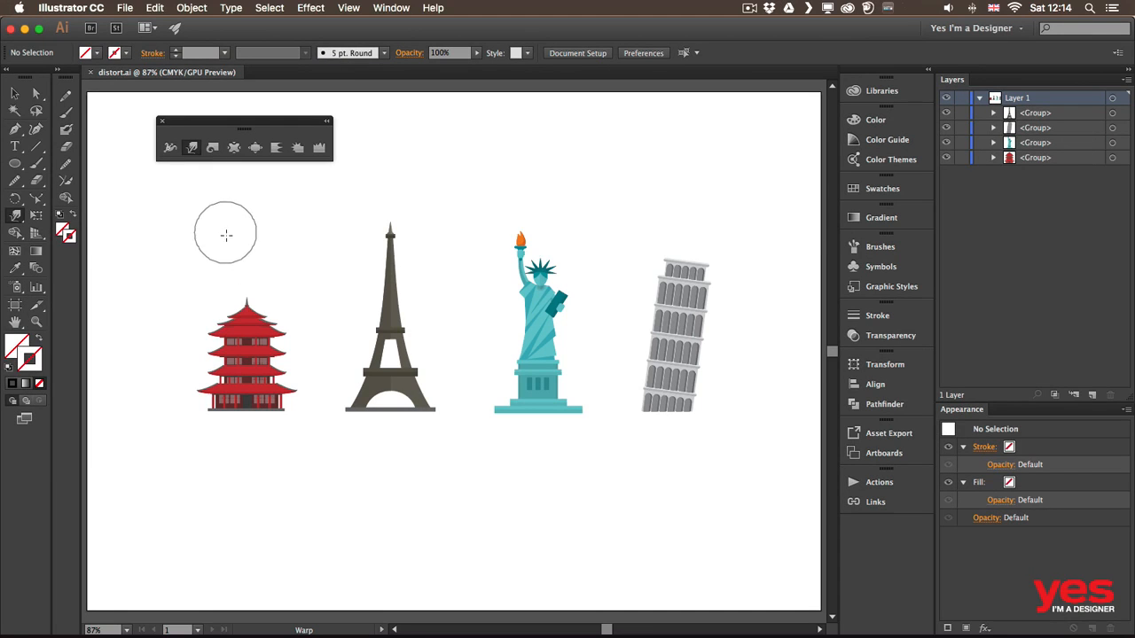
pyautogui.moveTo(236, 292); pyautogui.dragTo(248, 268)
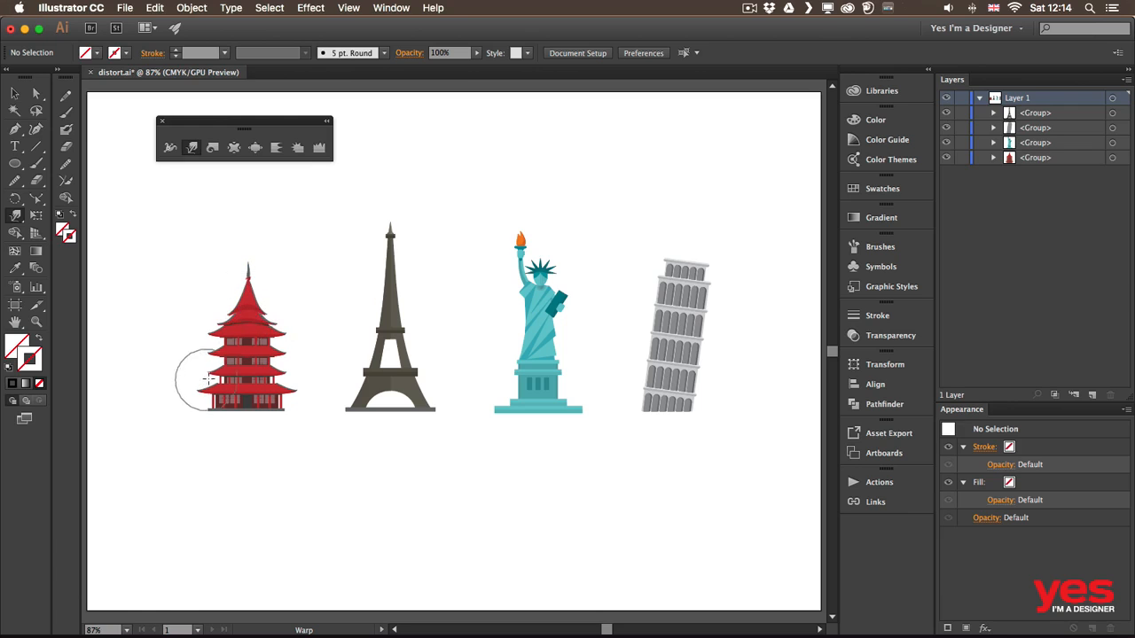
pyautogui.moveTo(208, 381); pyautogui.dragTo(145, 383)
pyautogui.moveTo(278, 378); pyautogui.dragTo(318, 385)
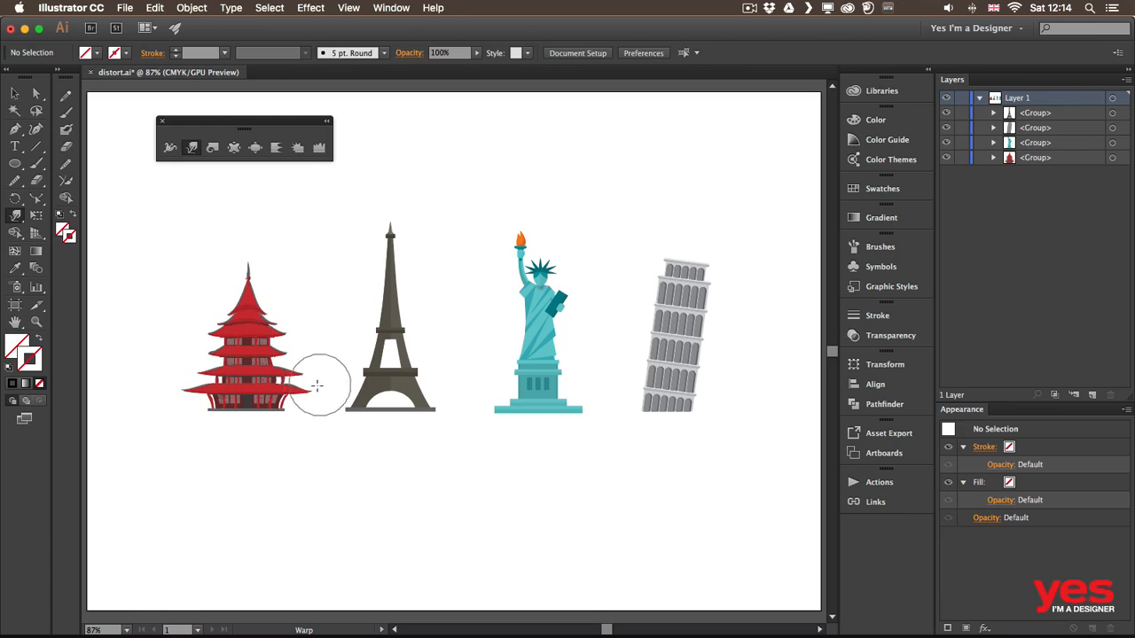
# Try to warp the pagoda's upper roofs outward and sideways, including with a flattened brush about 50 by 13 mm
pyautogui.moveTo(218, 339); pyautogui.dragTo(124, 332)
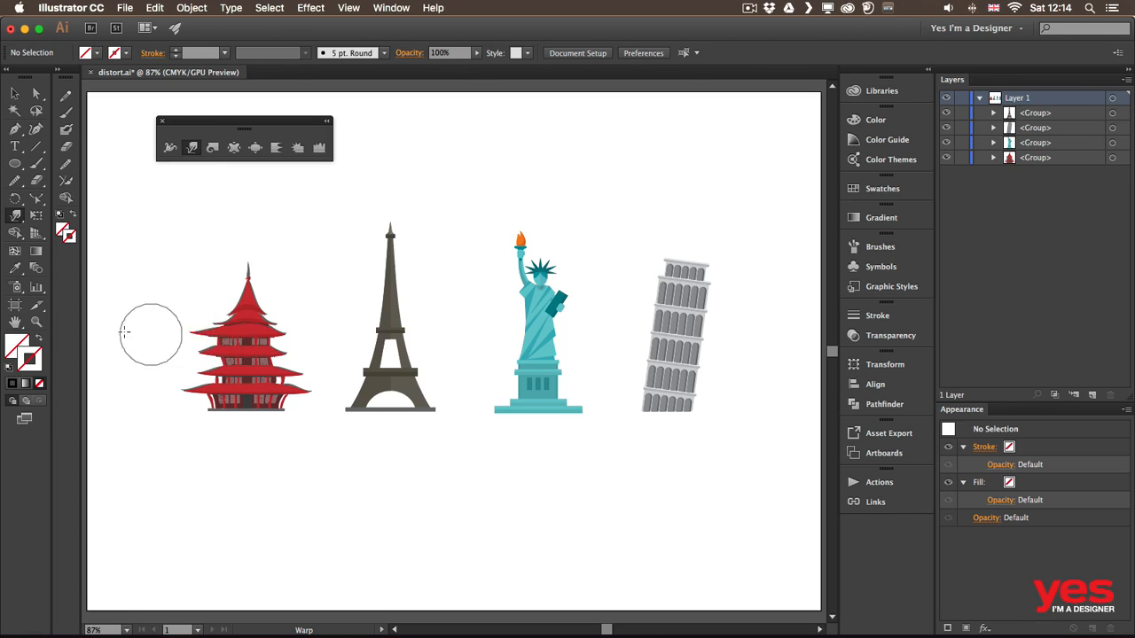
pyautogui.moveTo(265, 332); pyautogui.dragTo(303, 333)
pyautogui.moveTo(265, 337)
pyautogui.mouseDown()
pyautogui.moveTo(310, 333)
pyautogui.moveTo(234, 312)
pyautogui.moveTo(268, 359)
pyautogui.moveTo(240, 397)
pyautogui.moveTo(182, 390)
pyautogui.moveTo(195, 399)
pyautogui.mouseUp()
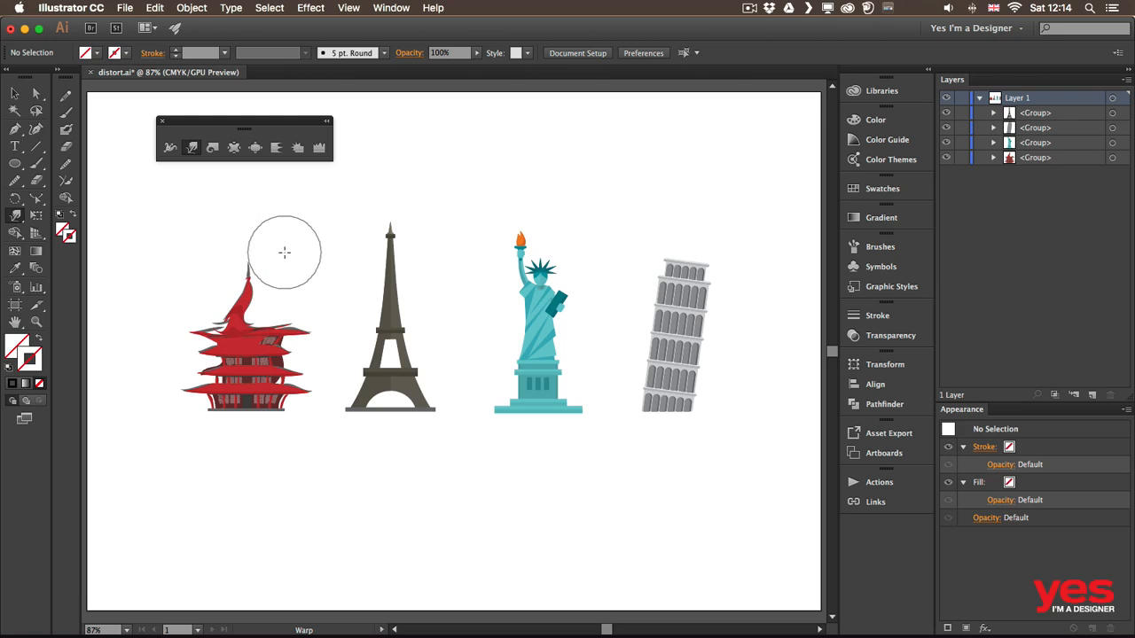
pyautogui.moveTo(295, 254)
pyautogui.mouseDown()
pyautogui.moveTo(266, 277)
pyautogui.moveTo(299, 262)
pyautogui.moveTo(290, 287)
pyautogui.moveTo(303, 281)
pyautogui.mouseUp()
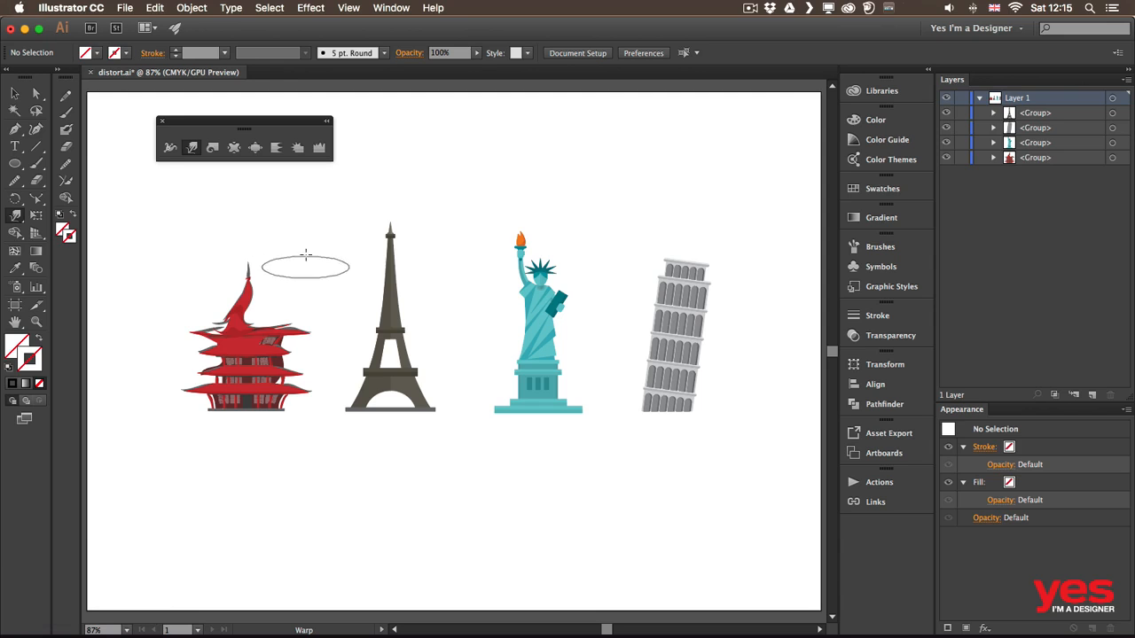
pyautogui.moveTo(239, 313)
pyautogui.mouseDown()
pyautogui.moveTo(195, 309)
pyautogui.moveTo(179, 319)
pyautogui.moveTo(202, 352)
pyautogui.moveTo(306, 354)
pyautogui.moveTo(299, 375)
pyautogui.moveTo(137, 383)
pyautogui.mouseUp()
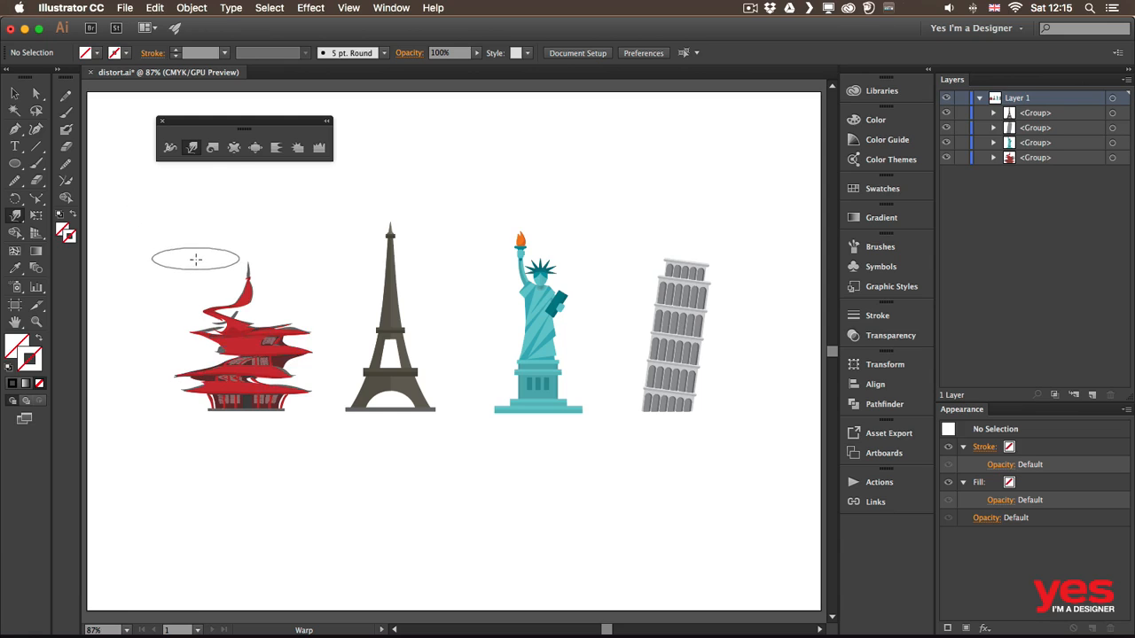
# Try enabling the pressure pen in the Warp tool options
pyautogui.doubleClick(192, 148)
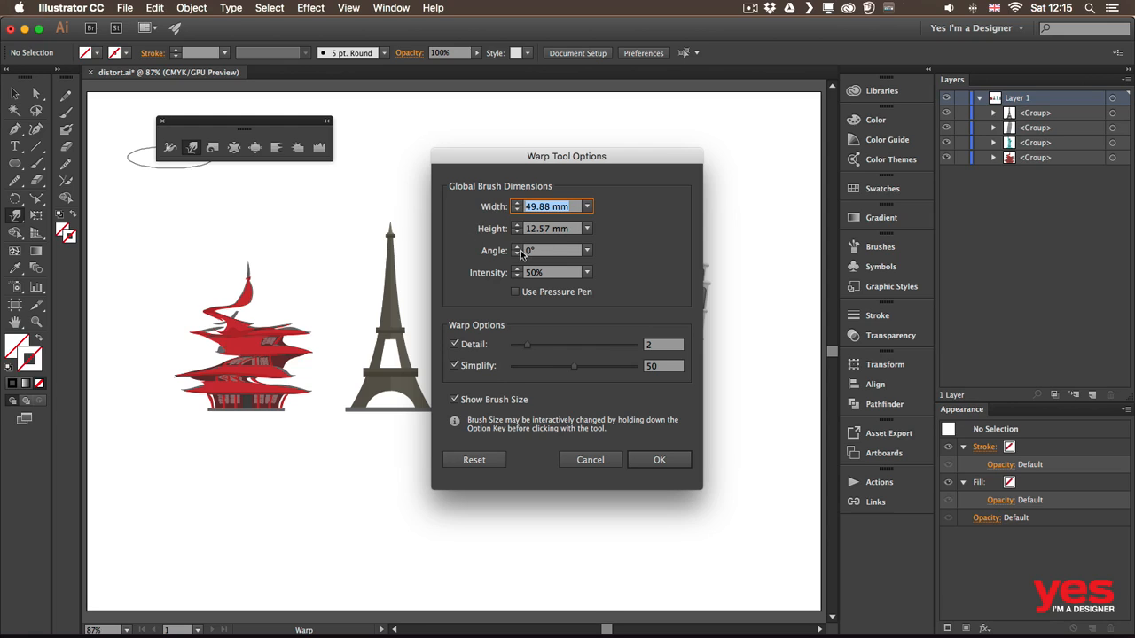
pyautogui.click(518, 293)
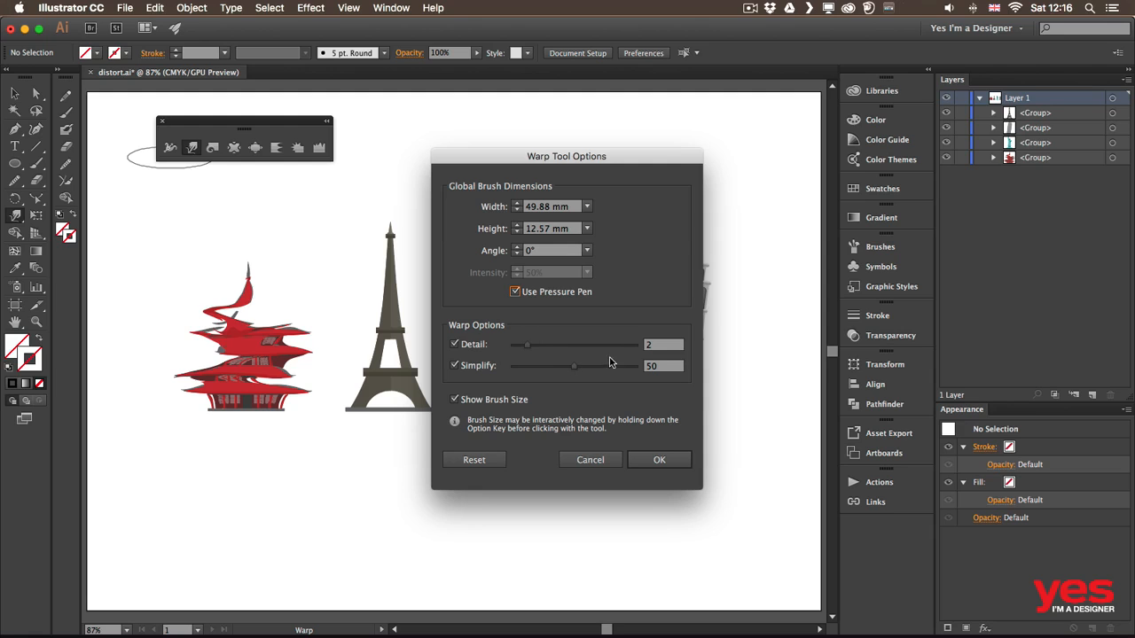
pyautogui.click(592, 461)
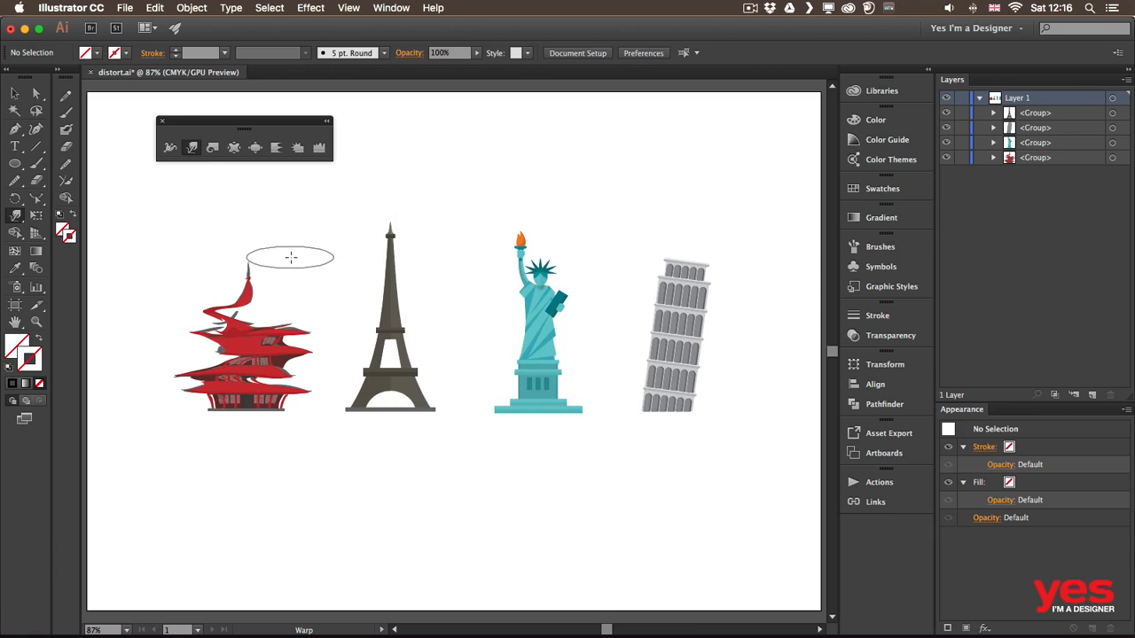
# Undo the last warp strokes on the pagoda, back to its stretched spire and lower roofs
pyautogui.press('super+z')
pyautogui.press('super+z')
pyautogui.press('super+z')
pyautogui.press('super+z')
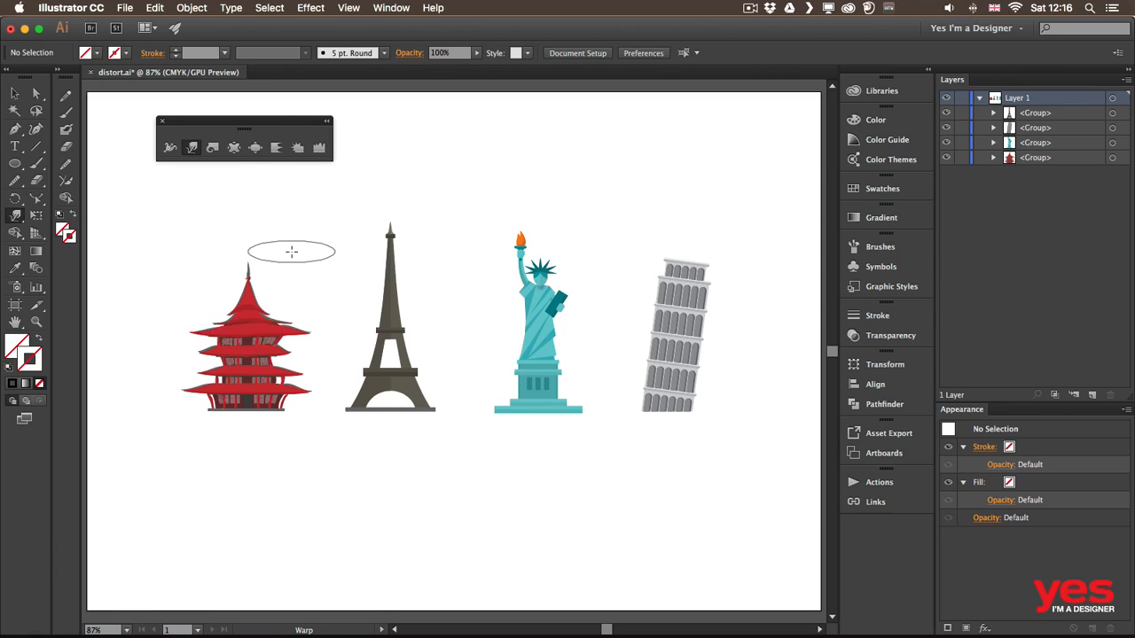
pyautogui.press('super+z')
pyautogui.press('super+z')
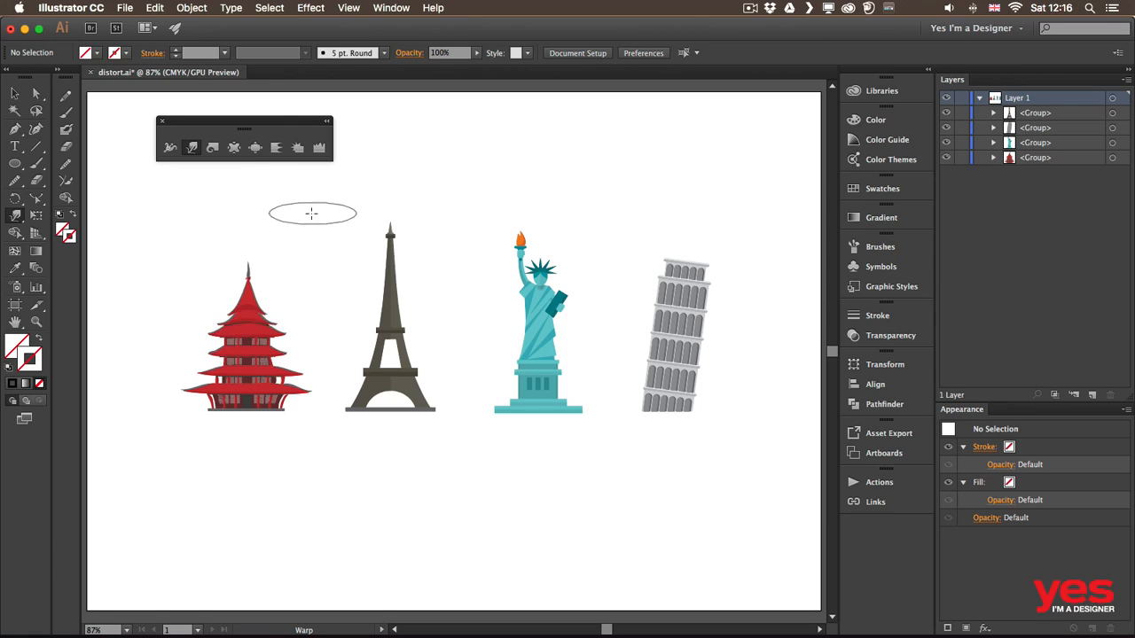
# Resize the Twirl brush to about 32 by 30 mm and curl the Eiffel Tower's lower right and upper left sides
pyautogui.click(211, 149)
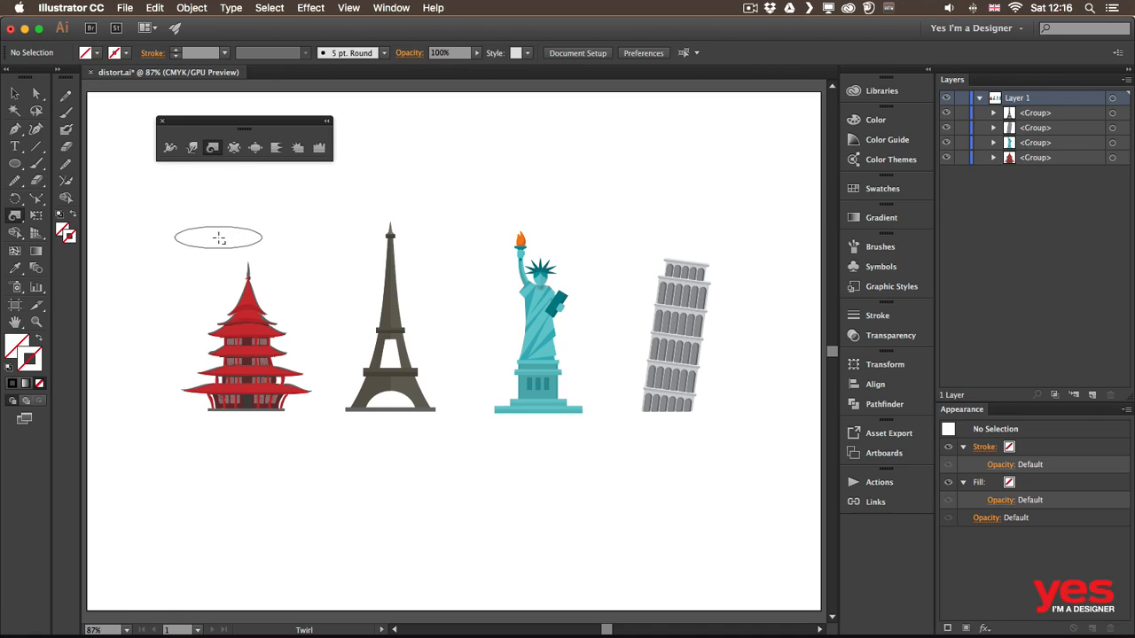
pyautogui.moveTo(221, 238)
pyautogui.mouseDown()
pyautogui.moveTo(223, 220)
pyautogui.moveTo(203, 227)
pyautogui.mouseUp()
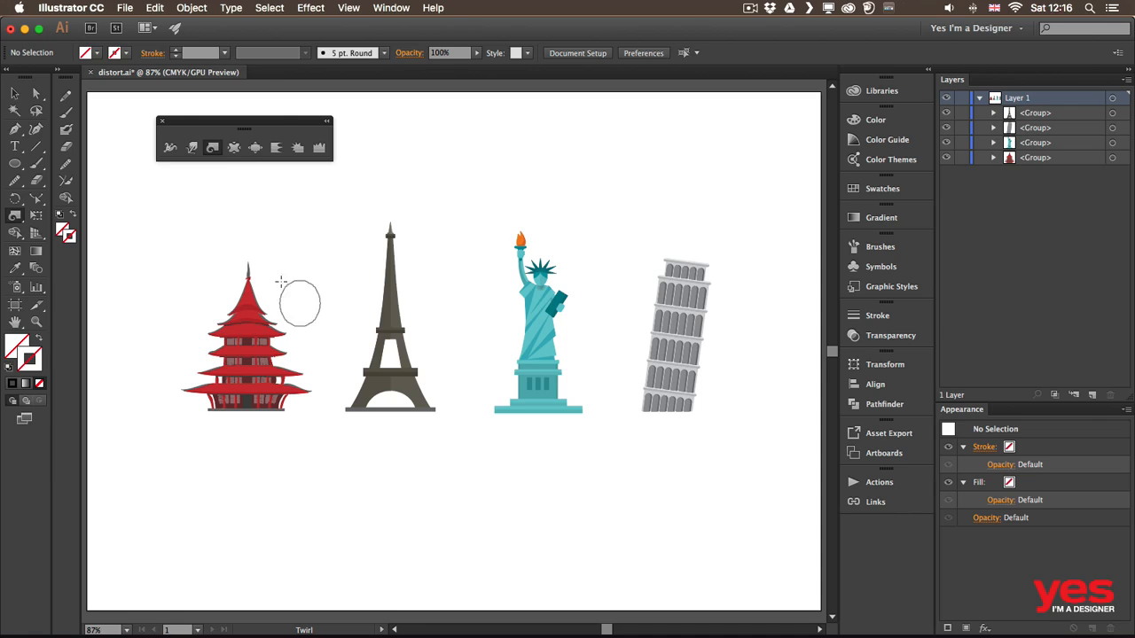
pyautogui.moveTo(311, 259); pyautogui.dragTo(319, 255)
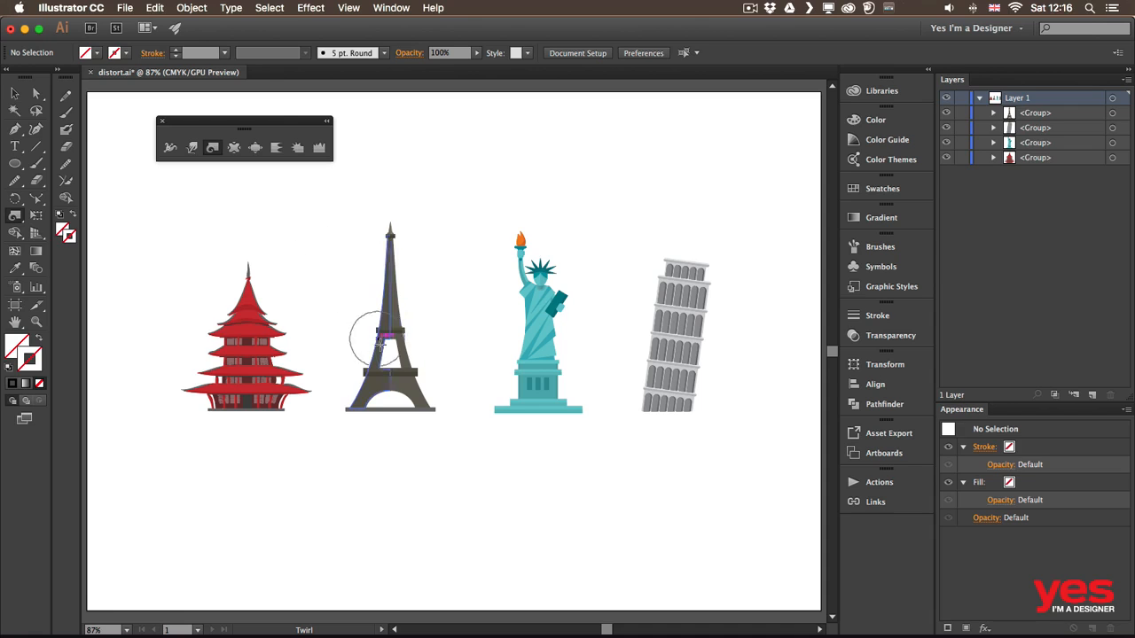
pyautogui.moveTo(415, 374); pyautogui.dragTo(412, 365)
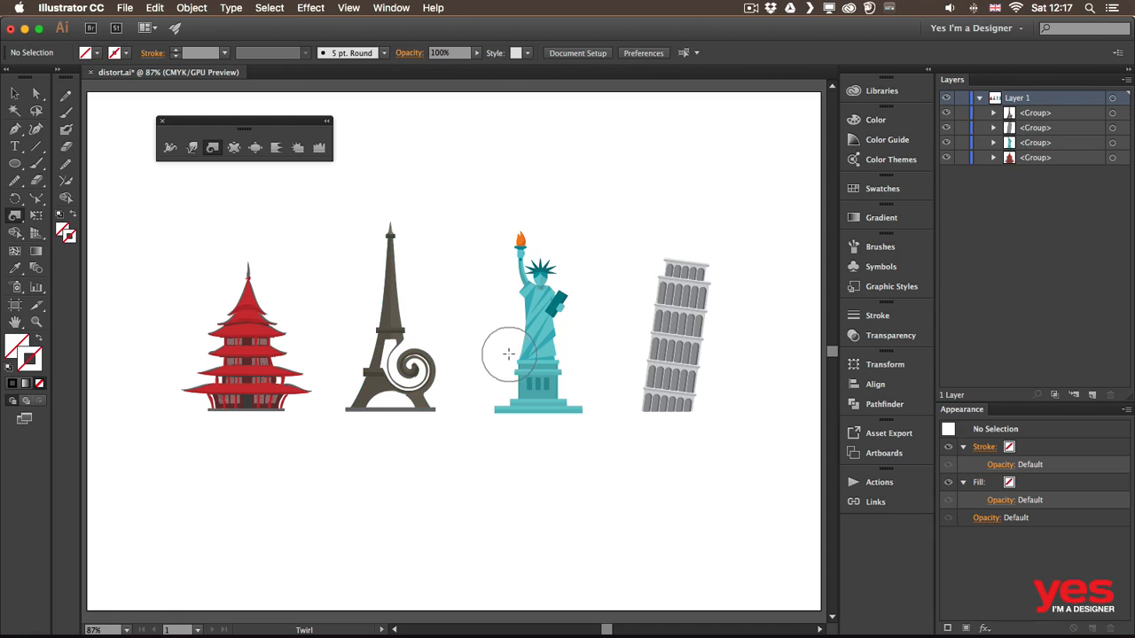
pyautogui.moveTo(370, 295); pyautogui.dragTo(371, 298)
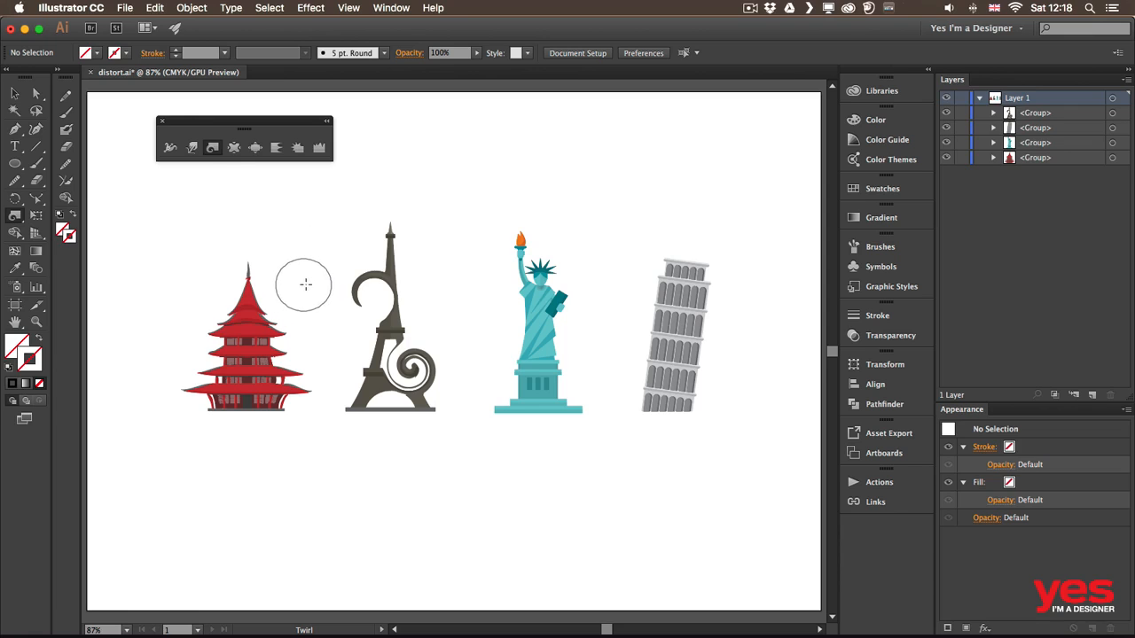
# Lower the Twirl tool's brush intensity to 10%, leaving the pressure pen option off
pyautogui.doubleClick(214, 148)
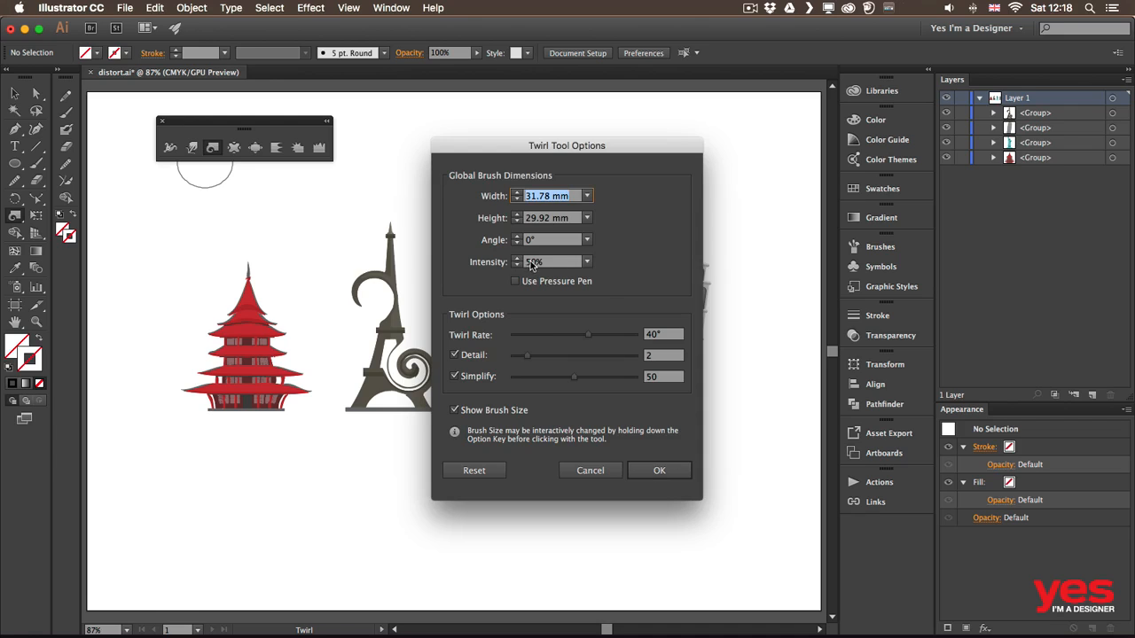
pyautogui.click(516, 281)
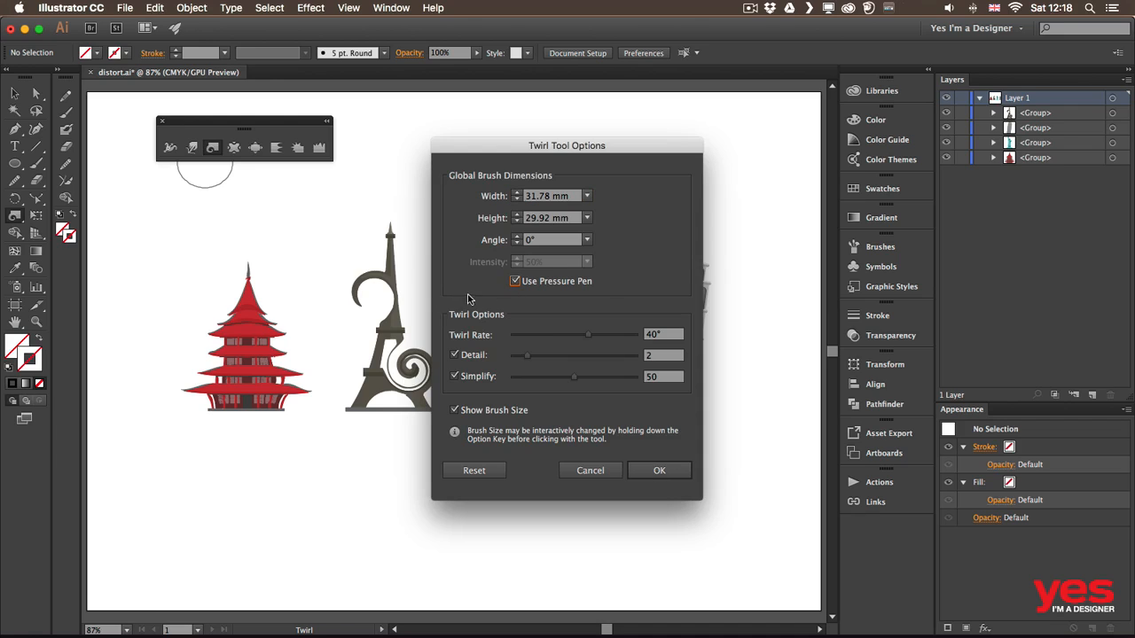
pyautogui.click(515, 281)
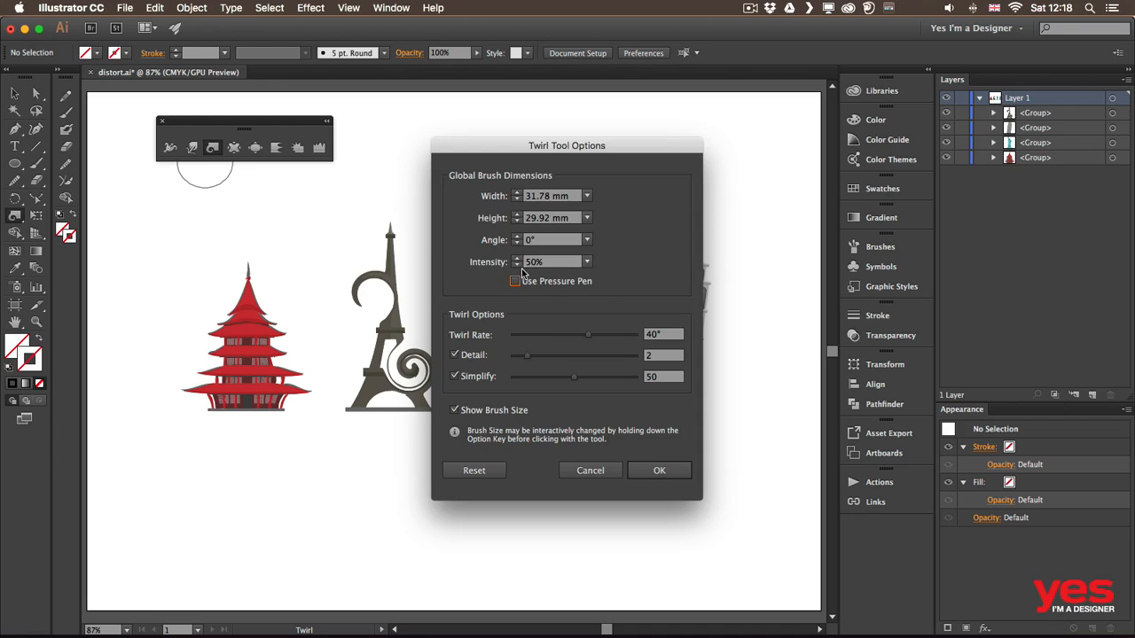
pyautogui.click(517, 266)
pyautogui.click(652, 463)
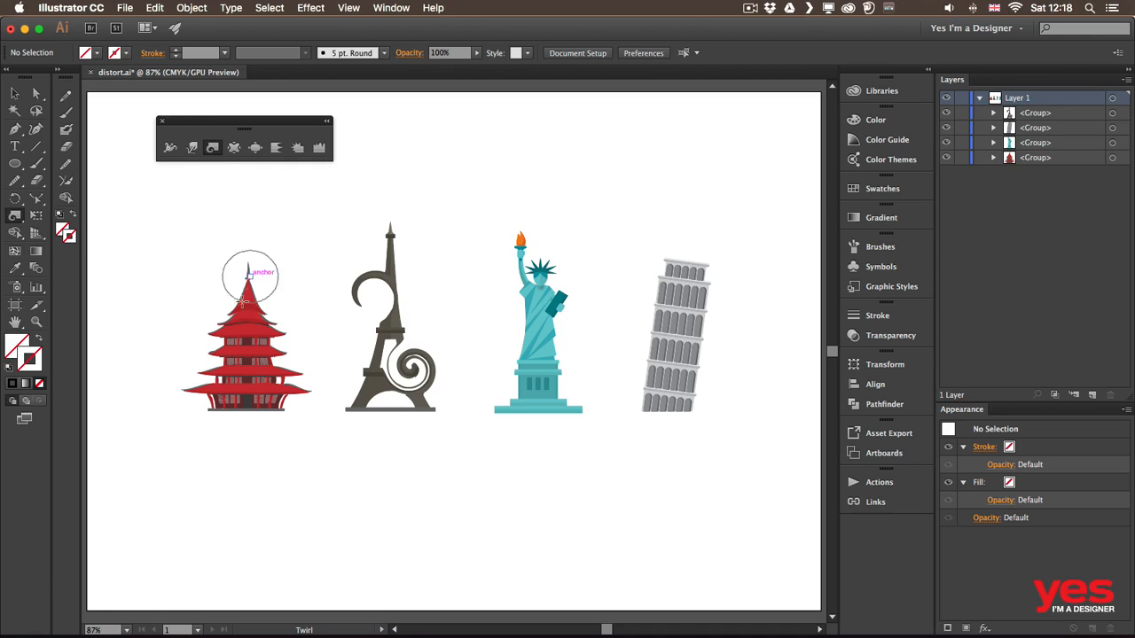
# Twirl the pagoda's upper right and lower left roof edges into curls, and dab the Eiffel Tower's middle
pyautogui.moveTo(262, 309); pyautogui.dragTo(271, 306)
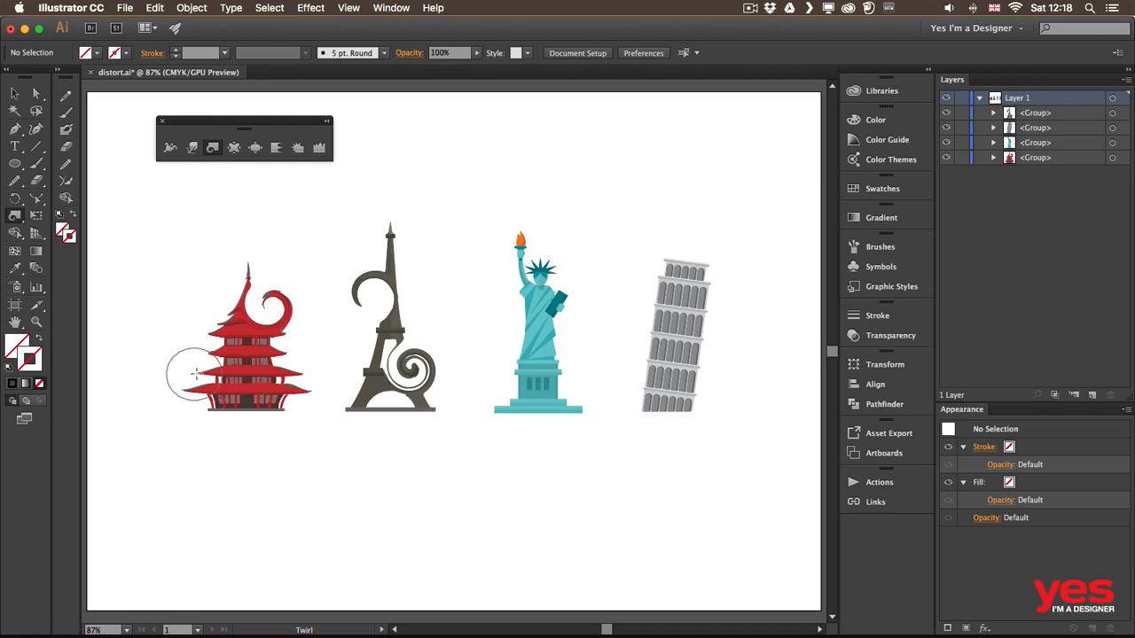
pyautogui.moveTo(203, 370); pyautogui.dragTo(203, 369)
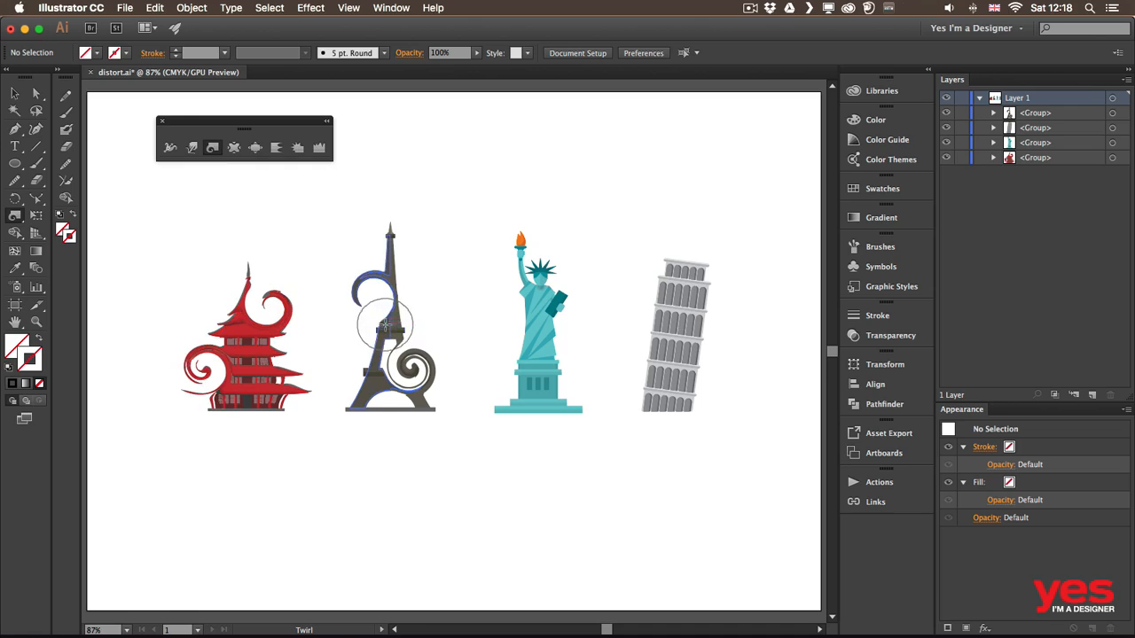
pyautogui.moveTo(380, 323); pyautogui.dragTo(379, 325)
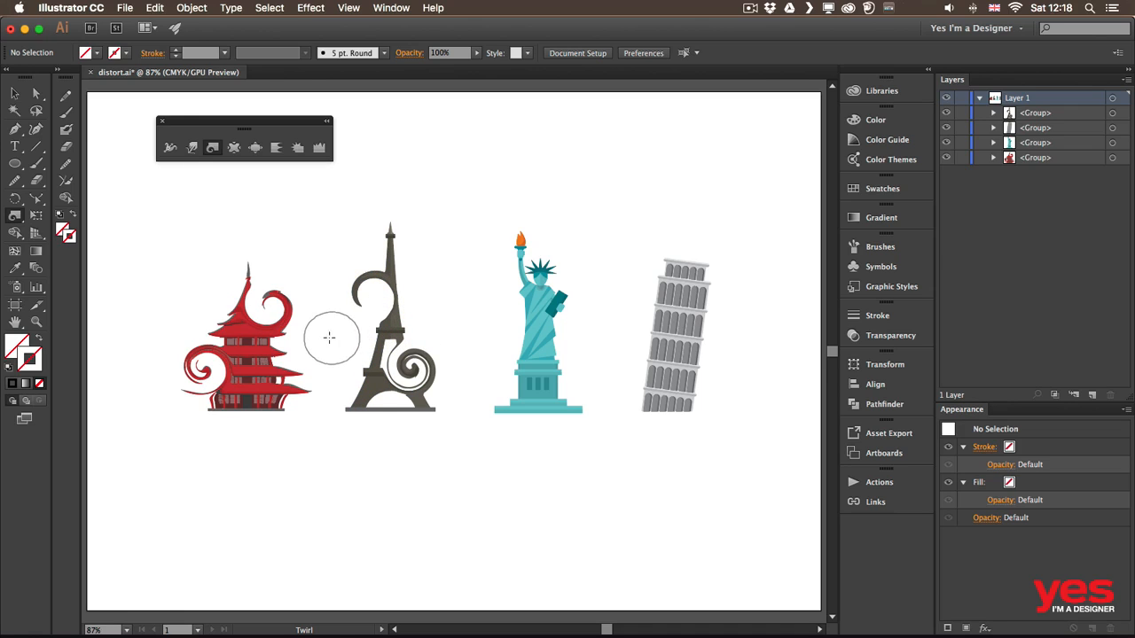
# Pinch the Statue of Liberty's pedestal and waist inward with the Pucker tool
pyautogui.click(234, 148)
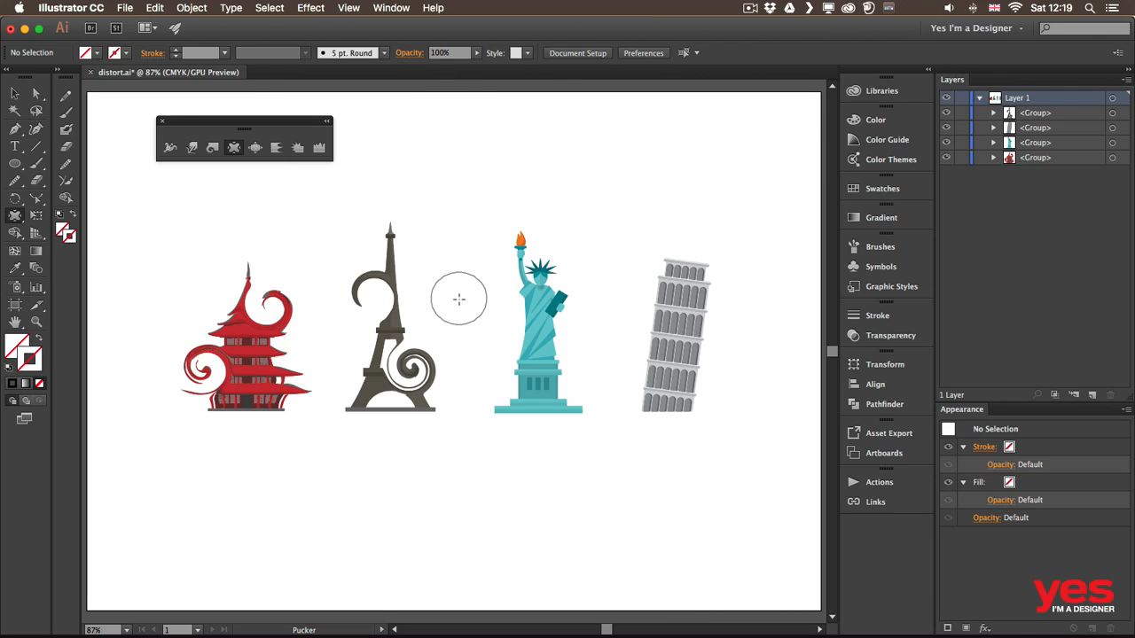
pyautogui.click(540, 379)
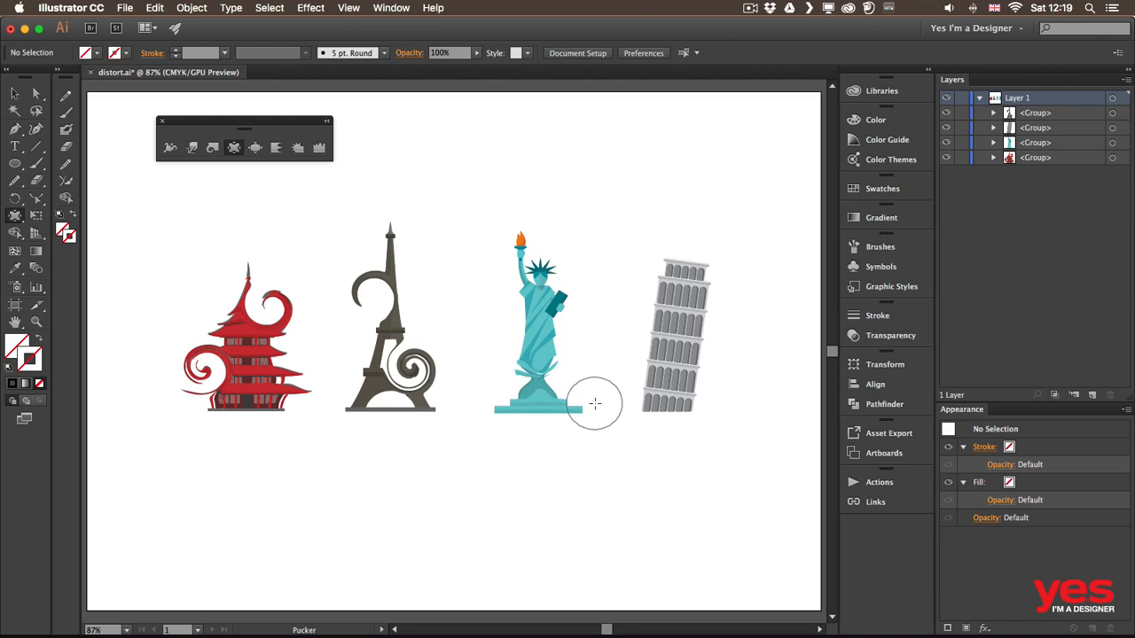
pyautogui.click(520, 371)
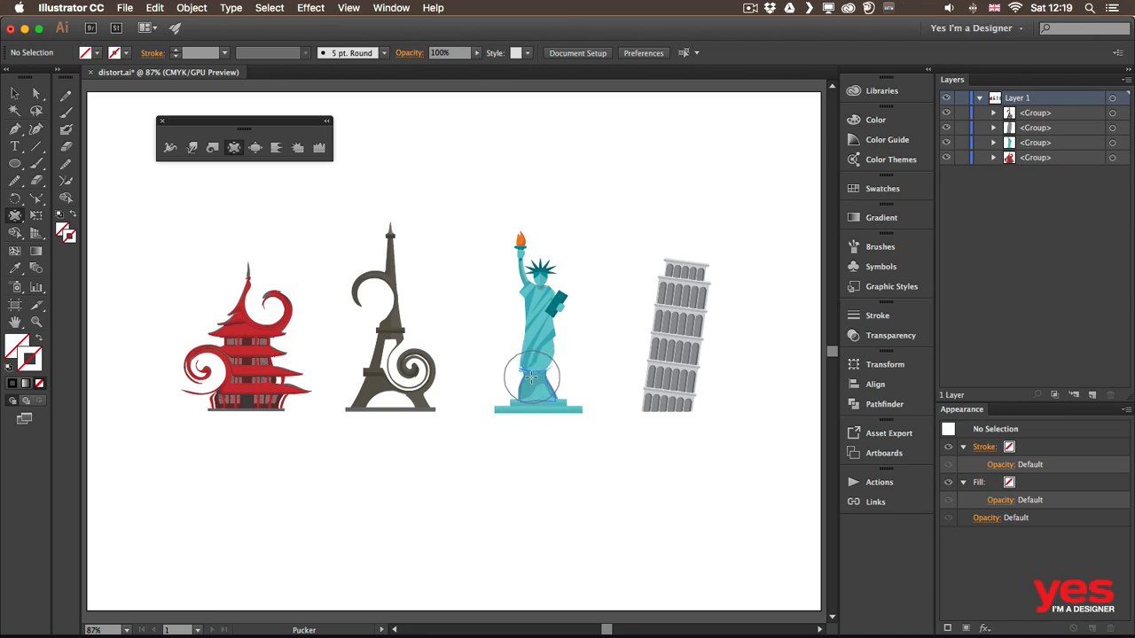
pyautogui.click(536, 379)
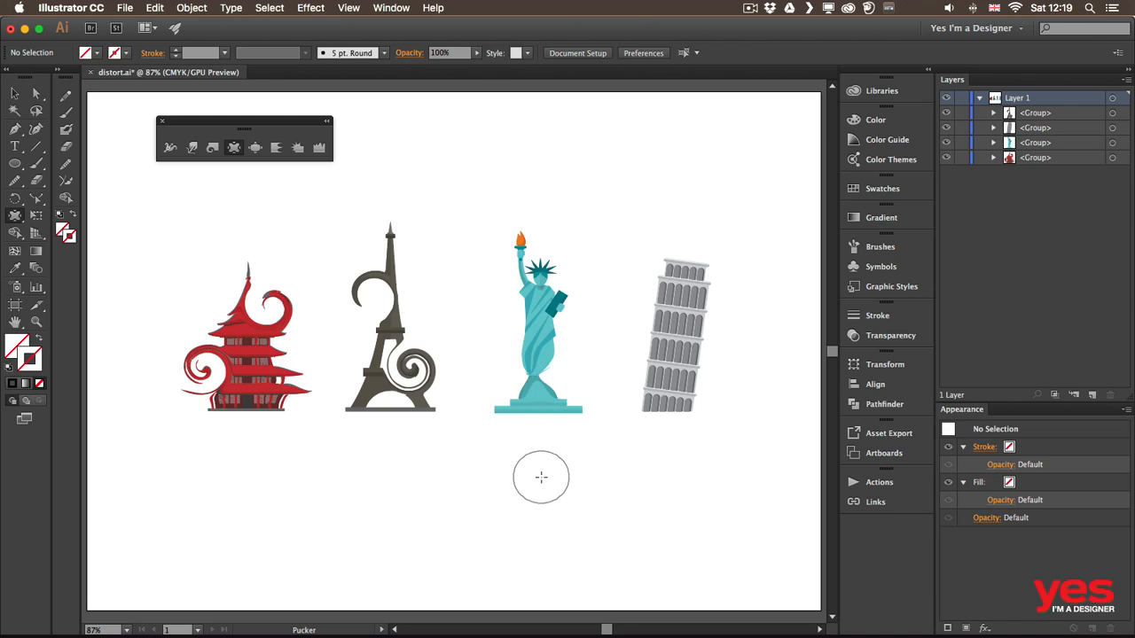
pyautogui.click(535, 334)
pyautogui.moveTo(535, 333); pyautogui.dragTo(536, 335)
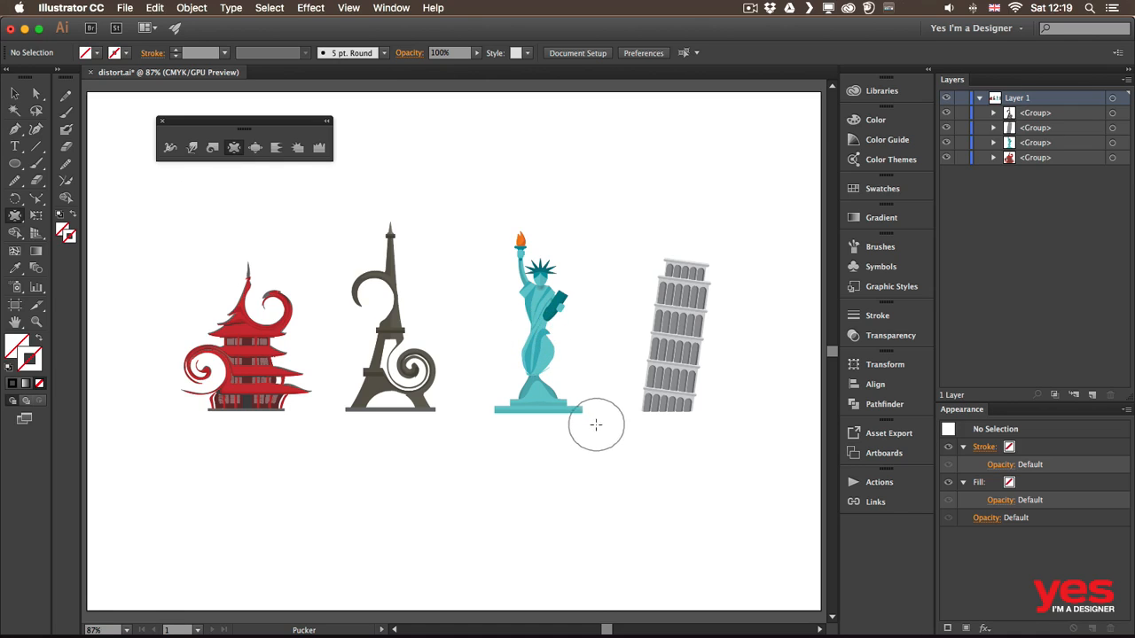
# Try to enlarge the Statue of Liberty's head with the Bloat tool
pyautogui.click(255, 149)
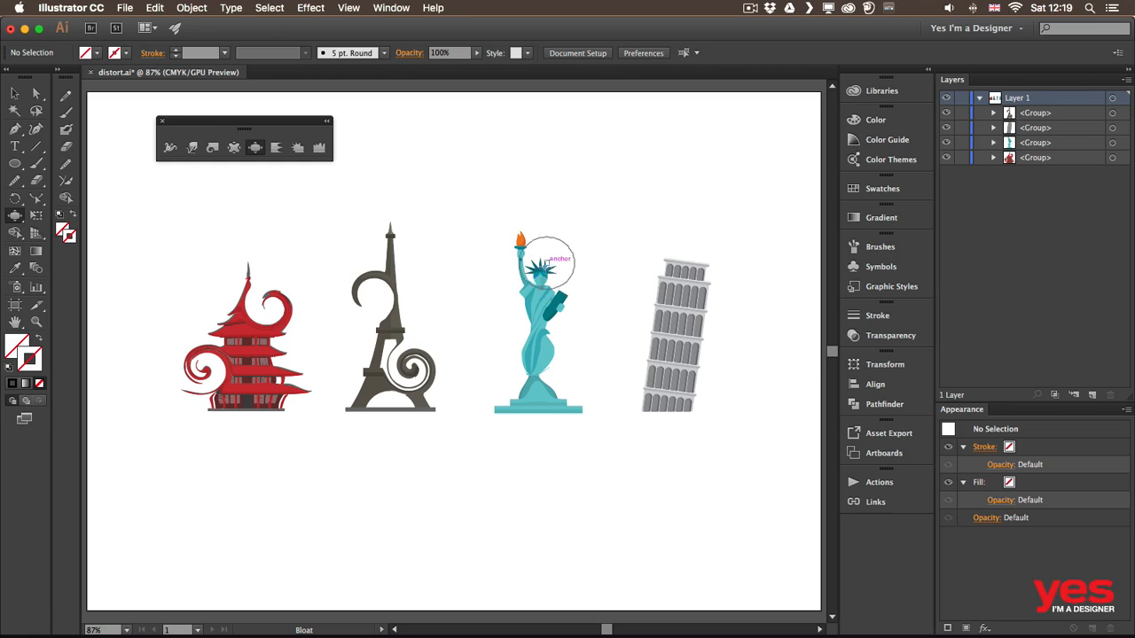
pyautogui.moveTo(543, 277); pyautogui.dragTo(545, 277)
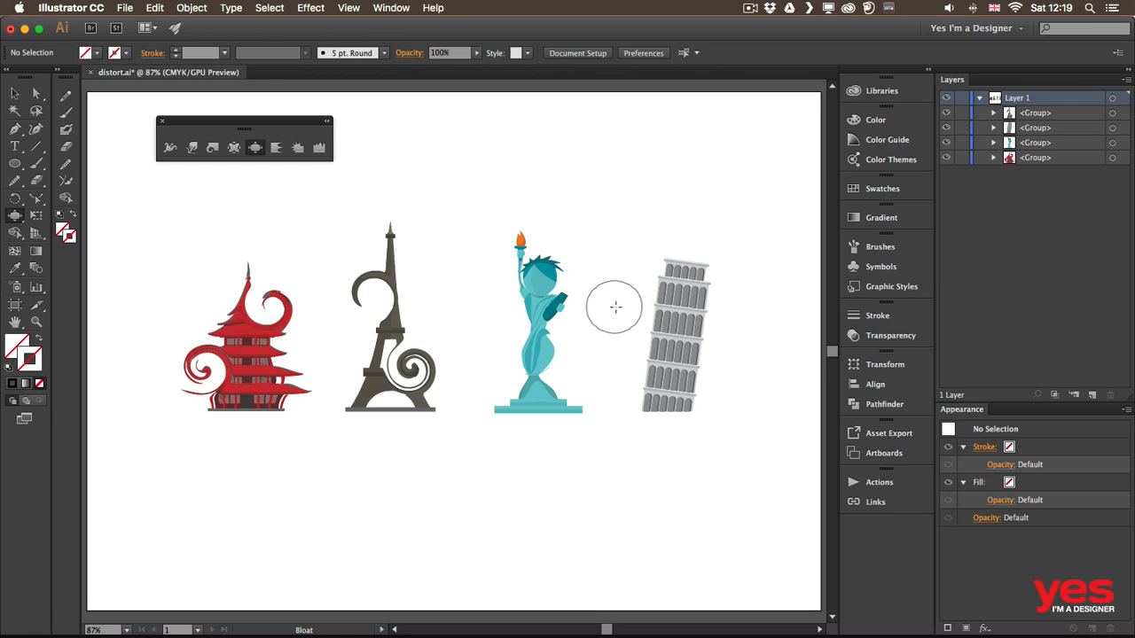
pyautogui.press('super+z')
# Set the Bloat tool's intensity to 2% and slightly enlarge the Statue of Liberty's head with it
pyautogui.doubleClick(255, 148)
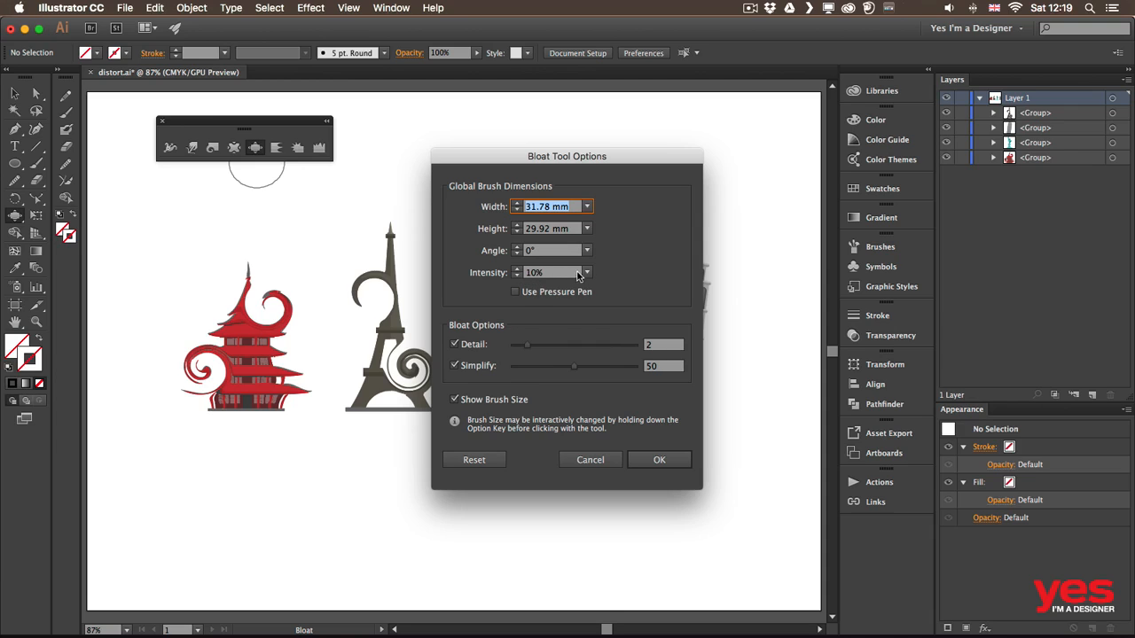
pyautogui.click(516, 275)
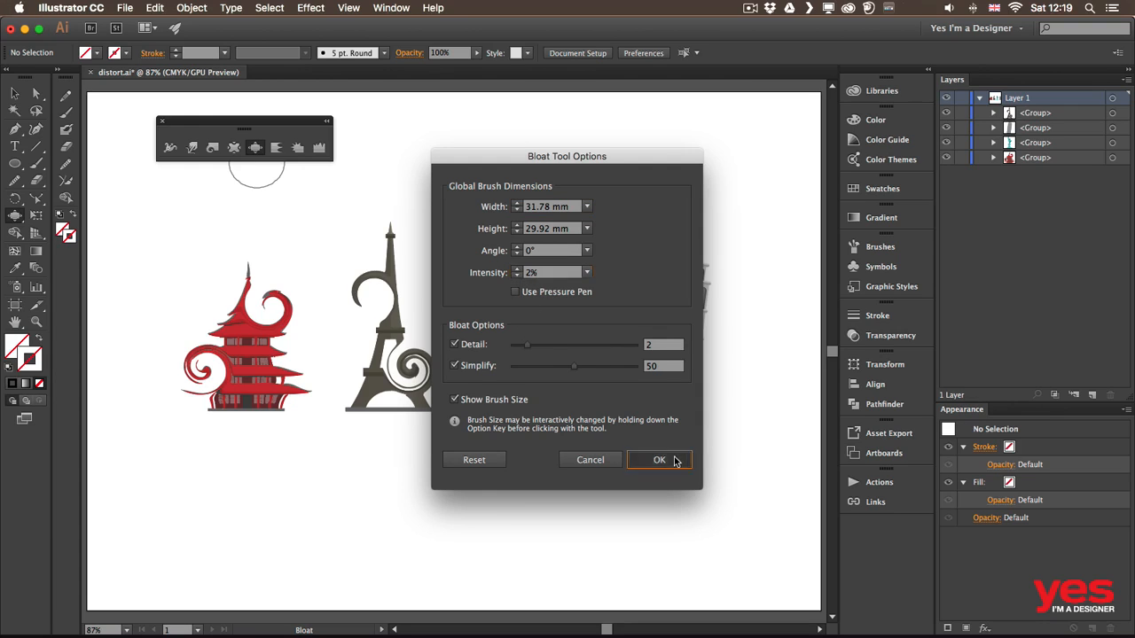
pyautogui.click(672, 460)
pyautogui.click(540, 273)
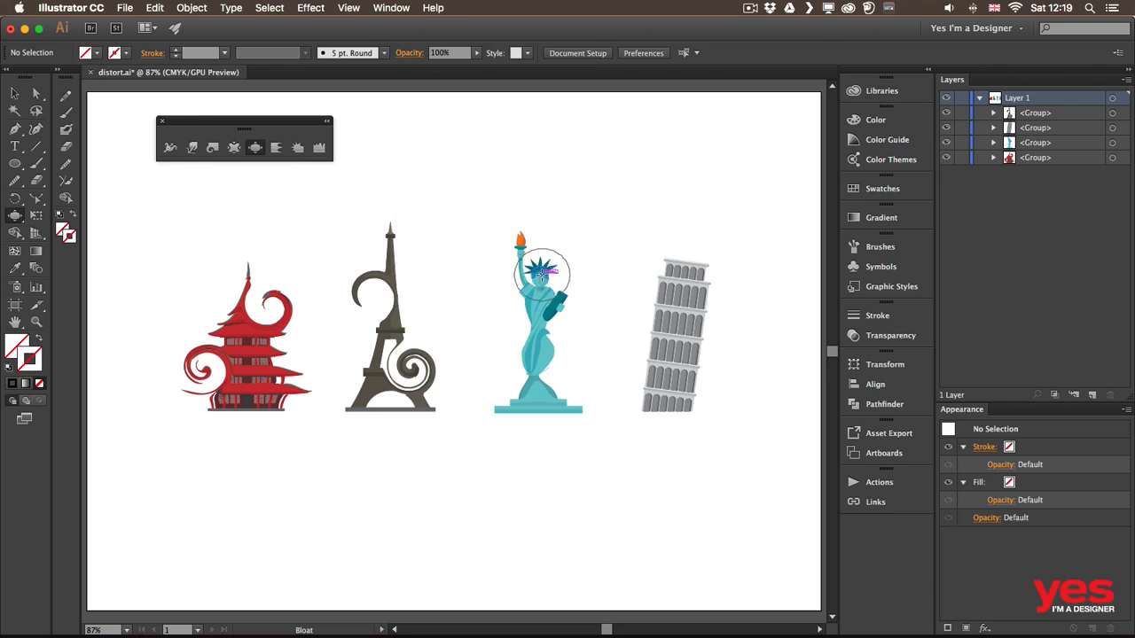
pyautogui.click(540, 271)
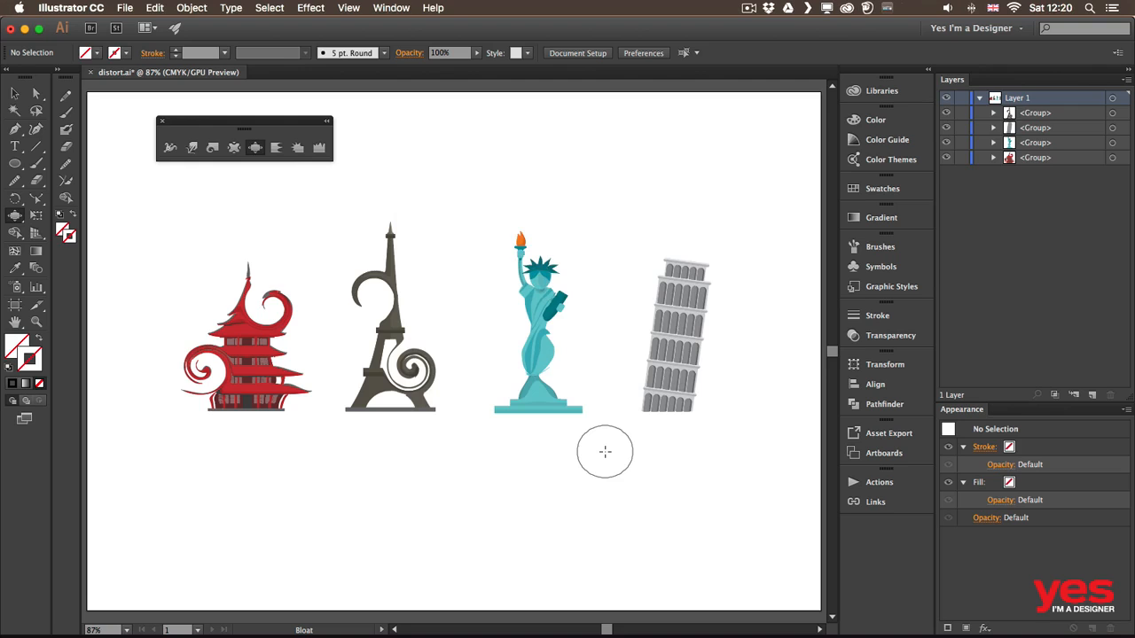
# Enlarge the Statue of Liberty's torch flame with the Bloat tool
pyautogui.press('super+equal')
pyautogui.press('super+equal')
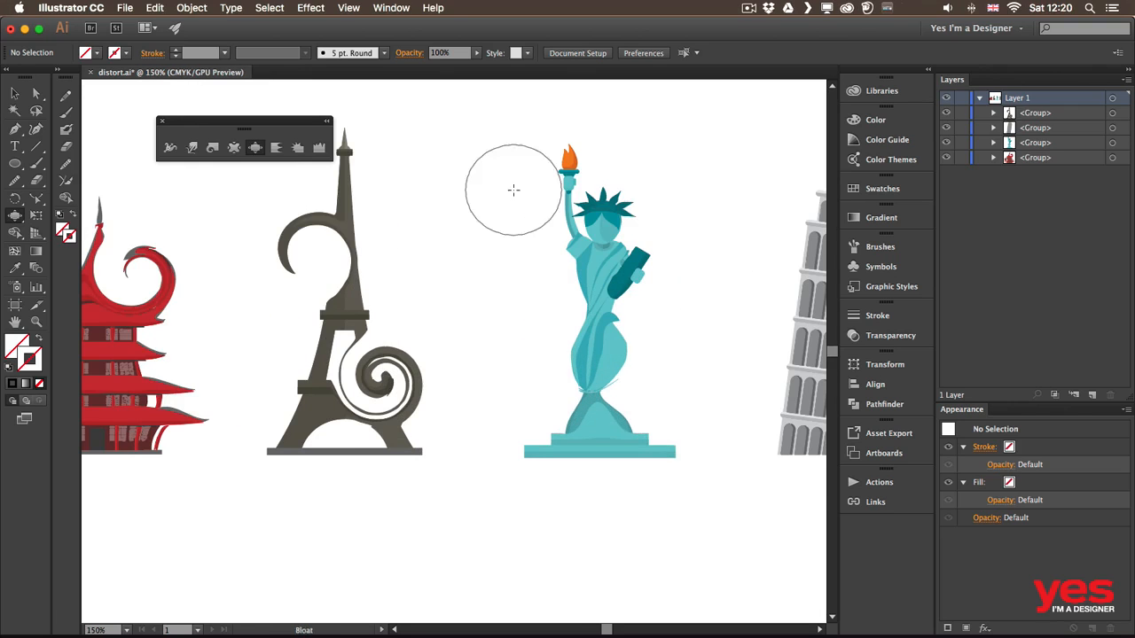
pyautogui.moveTo(531, 276)
pyautogui.mouseDown()
pyautogui.moveTo(488, 311)
pyautogui.moveTo(413, 335)
pyautogui.mouseUp()
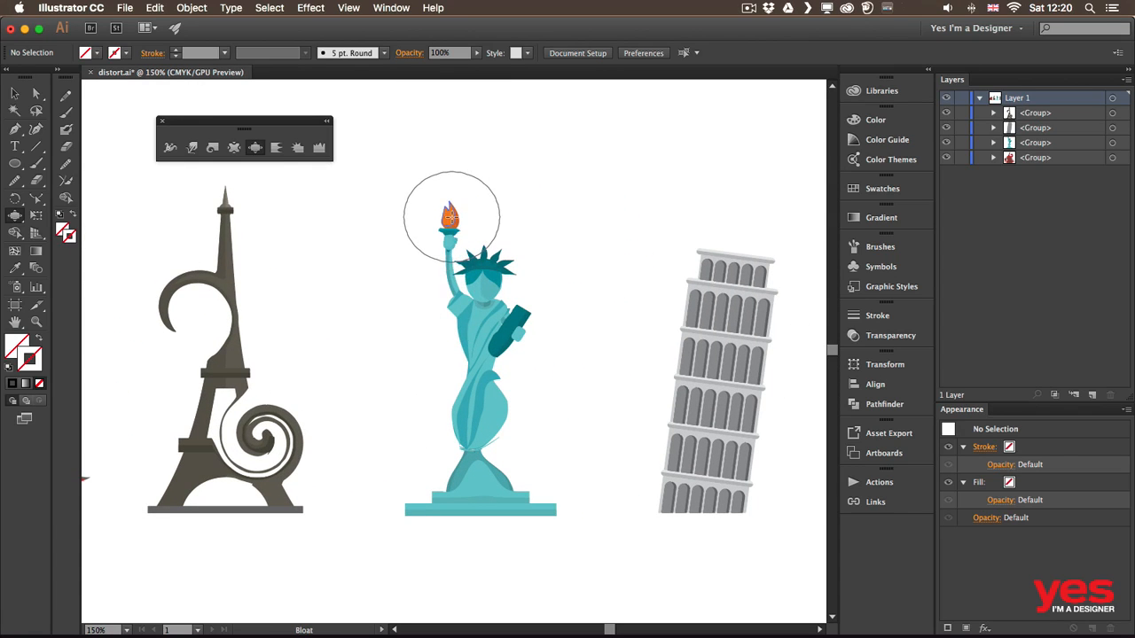
pyautogui.moveTo(450, 217); pyautogui.dragTo(451, 218)
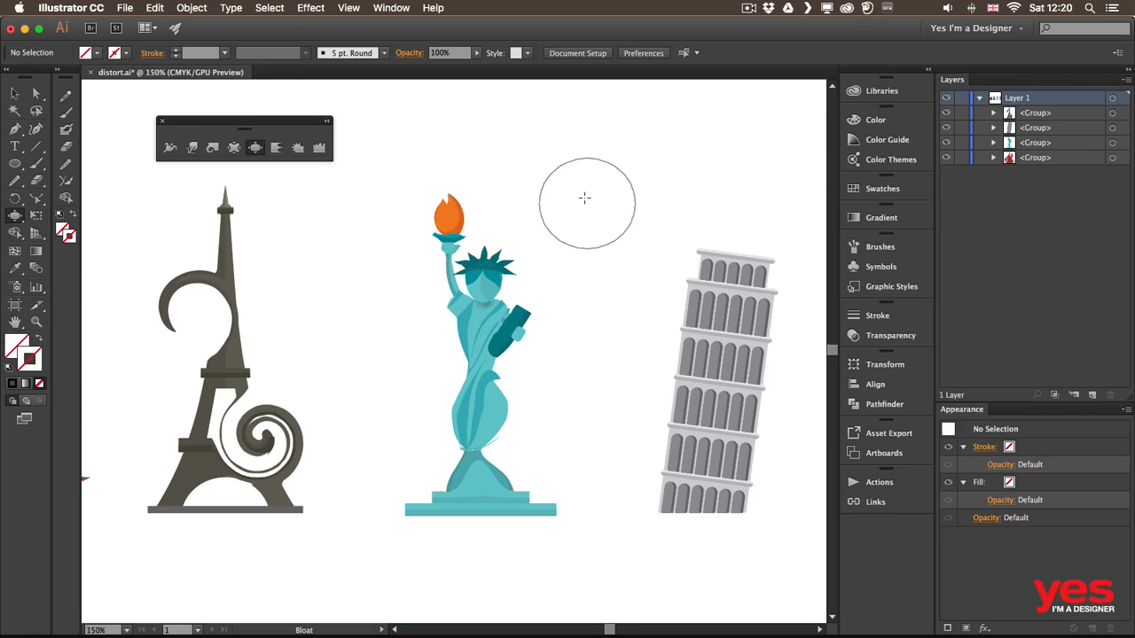
pyautogui.press('v')
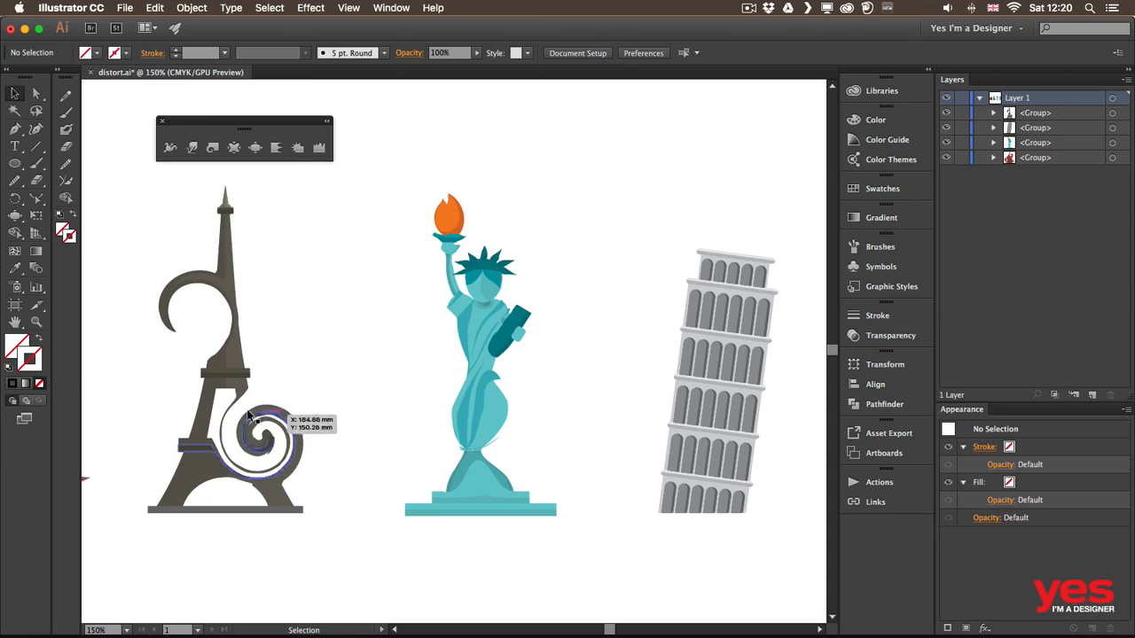
# Roughen the ledges and arches across the Leaning Tower's middle floors with repeated strokes of the Wrinkle tool
pyautogui.click(275, 151)
pyautogui.moveTo(624, 272); pyautogui.dragTo(576, 269)
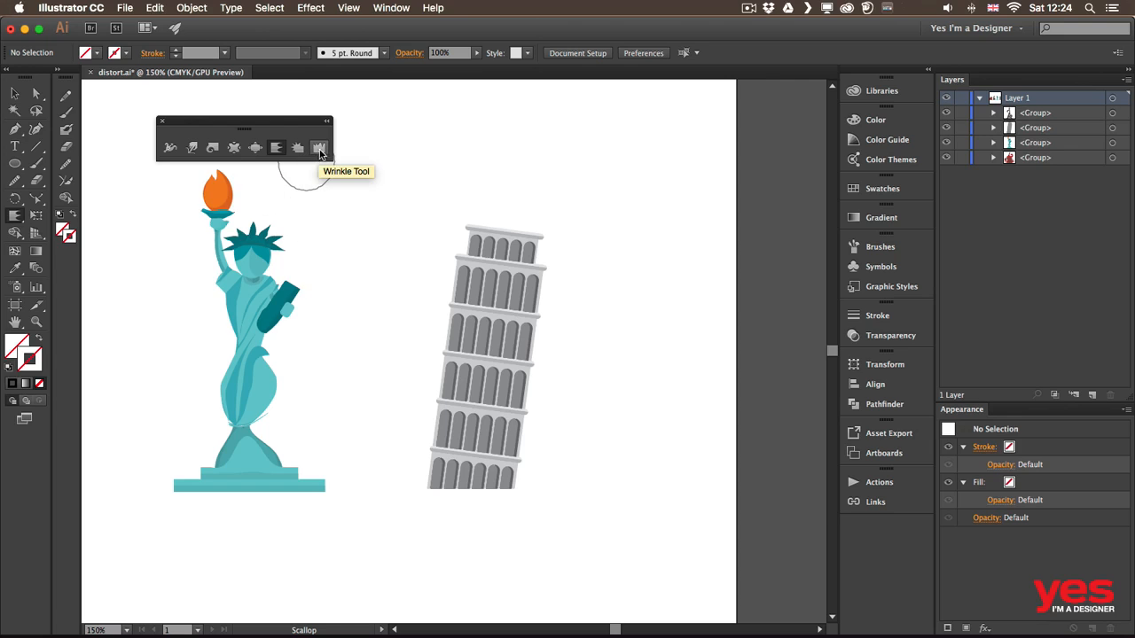
pyautogui.click(320, 152)
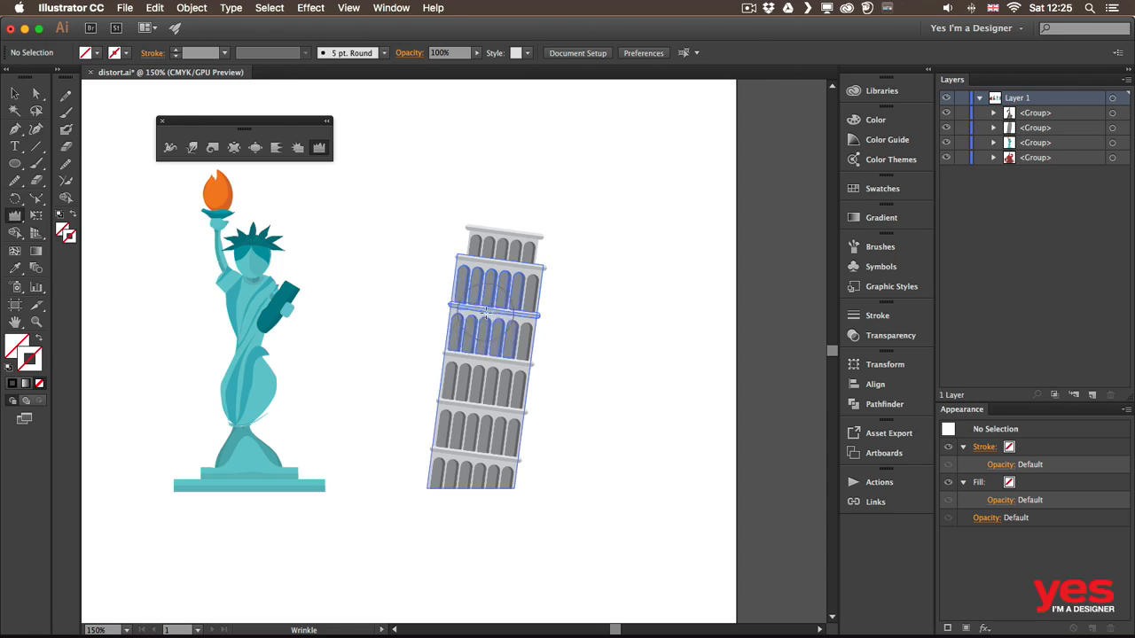
pyautogui.moveTo(482, 363); pyautogui.dragTo(482, 371)
pyautogui.moveTo(499, 304)
pyautogui.mouseDown()
pyautogui.moveTo(491, 404)
pyautogui.moveTo(498, 373)
pyautogui.mouseUp()
pyautogui.moveTo(484, 312); pyautogui.dragTo(480, 404)
pyautogui.moveTo(496, 312); pyautogui.dragTo(490, 377)
pyautogui.moveTo(496, 323); pyautogui.dragTo(486, 401)
pyautogui.moveTo(487, 361)
pyautogui.mouseDown()
pyautogui.moveTo(484, 399)
pyautogui.moveTo(502, 400)
pyautogui.moveTo(502, 422)
pyautogui.mouseUp()
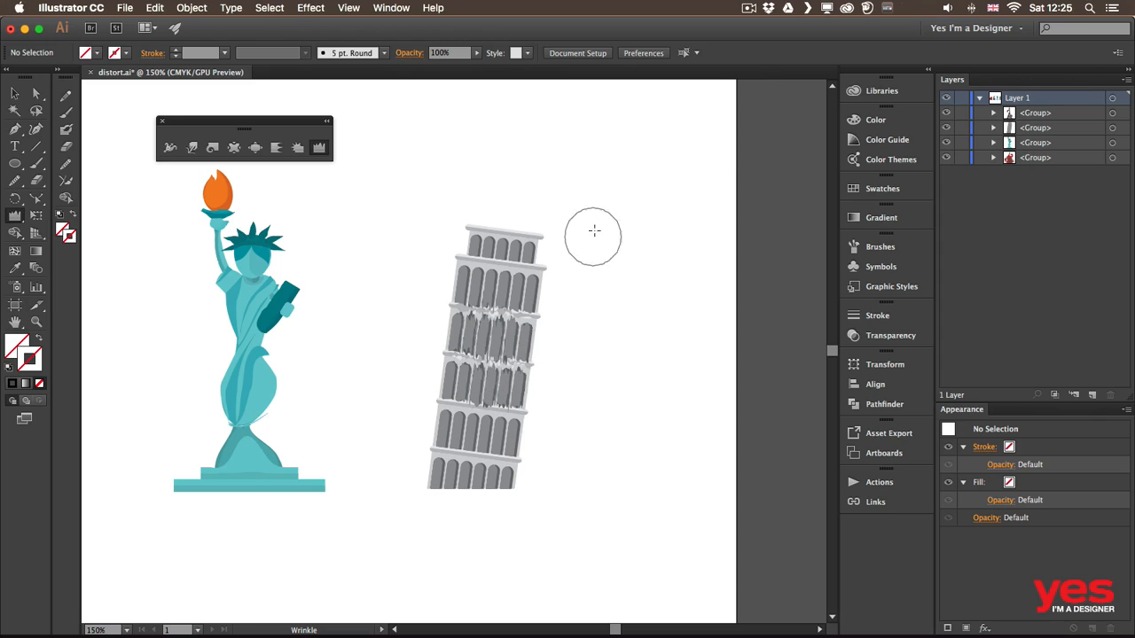
# Wrinkle the Leaning Tower's right edge near the top, and the statue's torch base and left crown spikes
pyautogui.moveTo(535, 252)
pyautogui.mouseDown()
pyautogui.moveTo(540, 306)
pyautogui.moveTo(539, 260)
pyautogui.mouseUp()
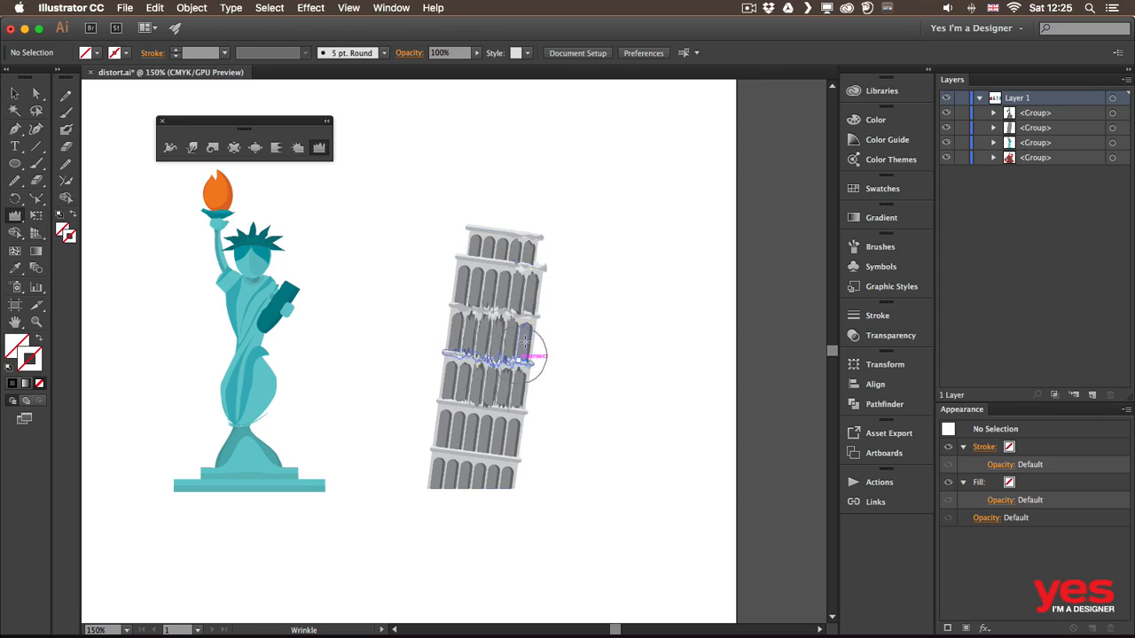
pyautogui.moveTo(527, 350); pyautogui.dragTo(532, 406)
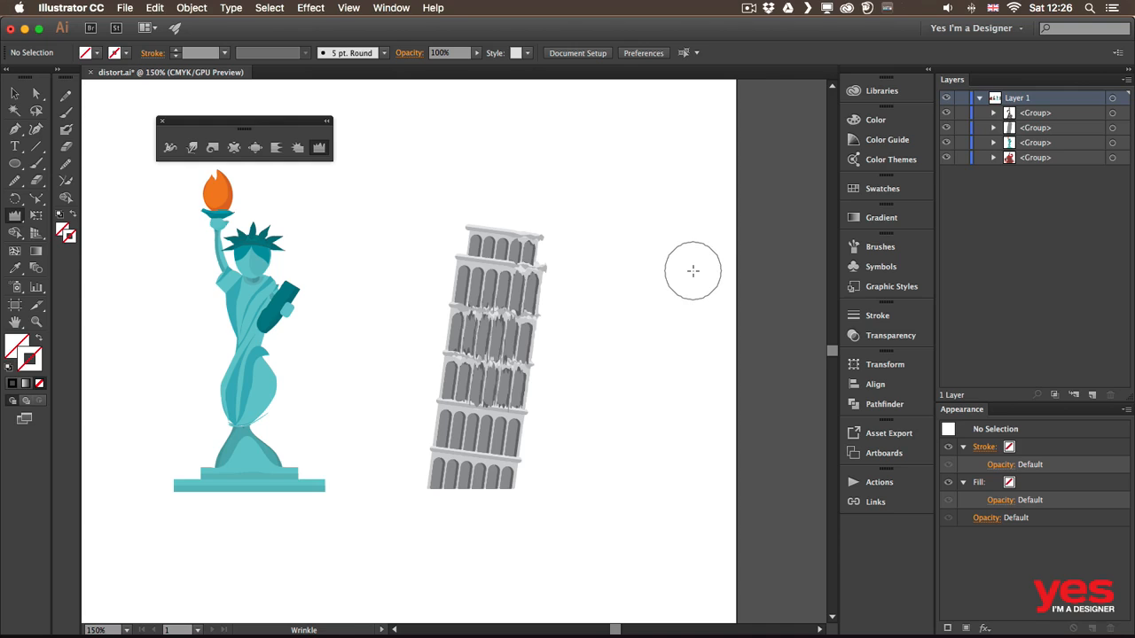
pyautogui.moveTo(207, 224); pyautogui.dragTo(203, 274)
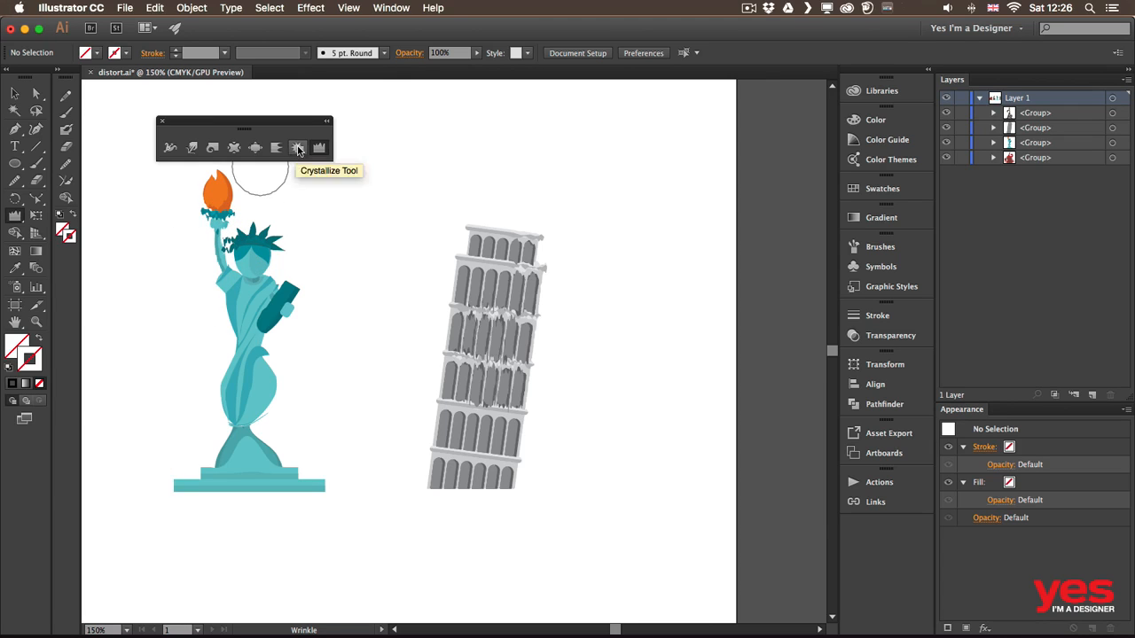
# Turn the torch flame into a spiky burst and the statue's crown into spiky hair with the Crystallize tool
pyautogui.click(298, 149)
pyautogui.moveTo(321, 210); pyautogui.dragTo(381, 229)
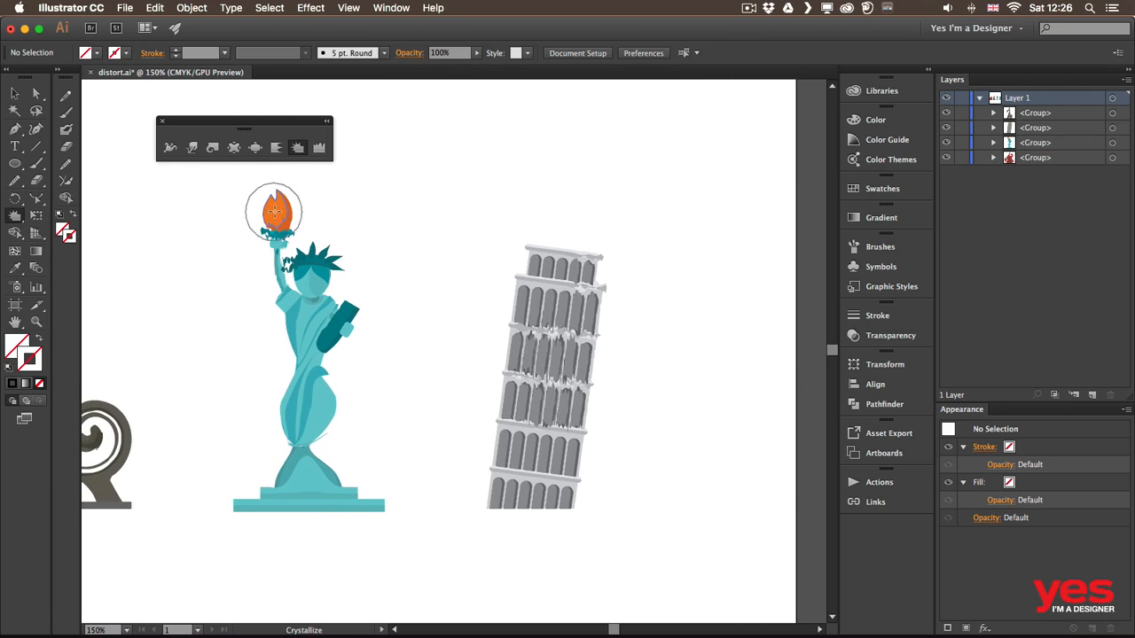
pyautogui.moveTo(278, 210); pyautogui.dragTo(278, 211)
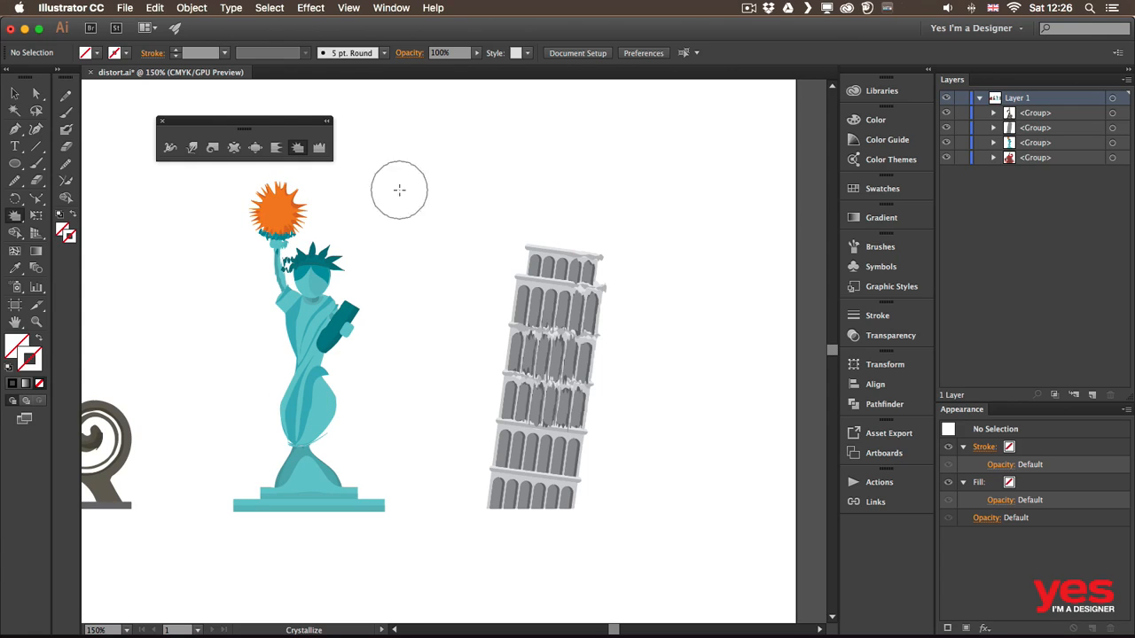
pyautogui.moveTo(300, 259); pyautogui.dragTo(332, 252)
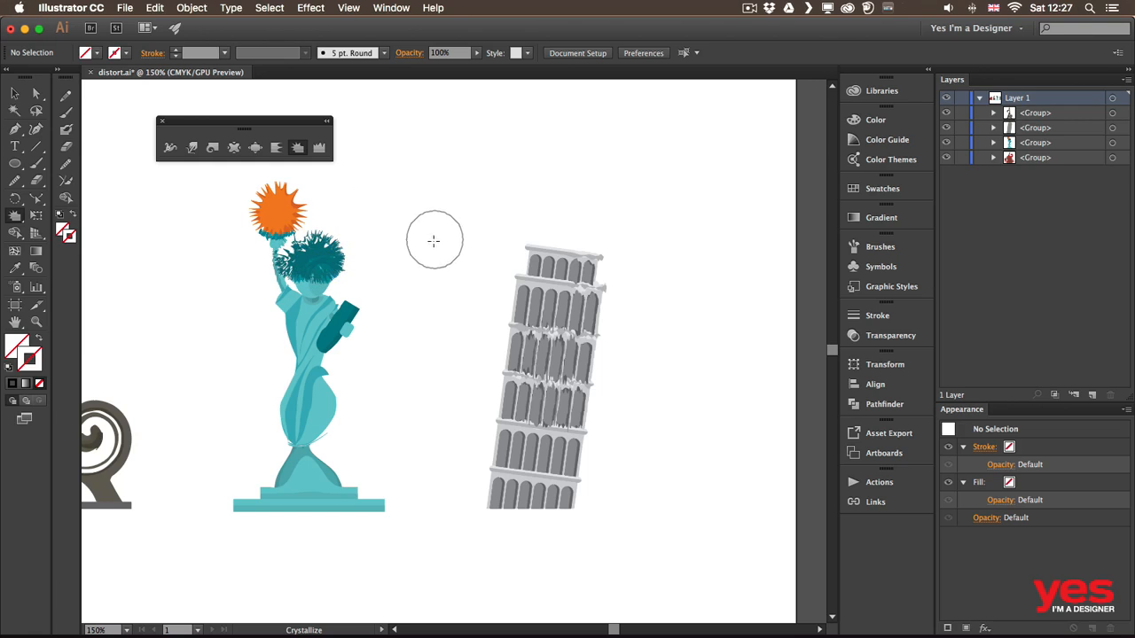
# Try the Scallop tool on the lower part of the Statue of Liberty's robe, and undo it
pyautogui.click(277, 149)
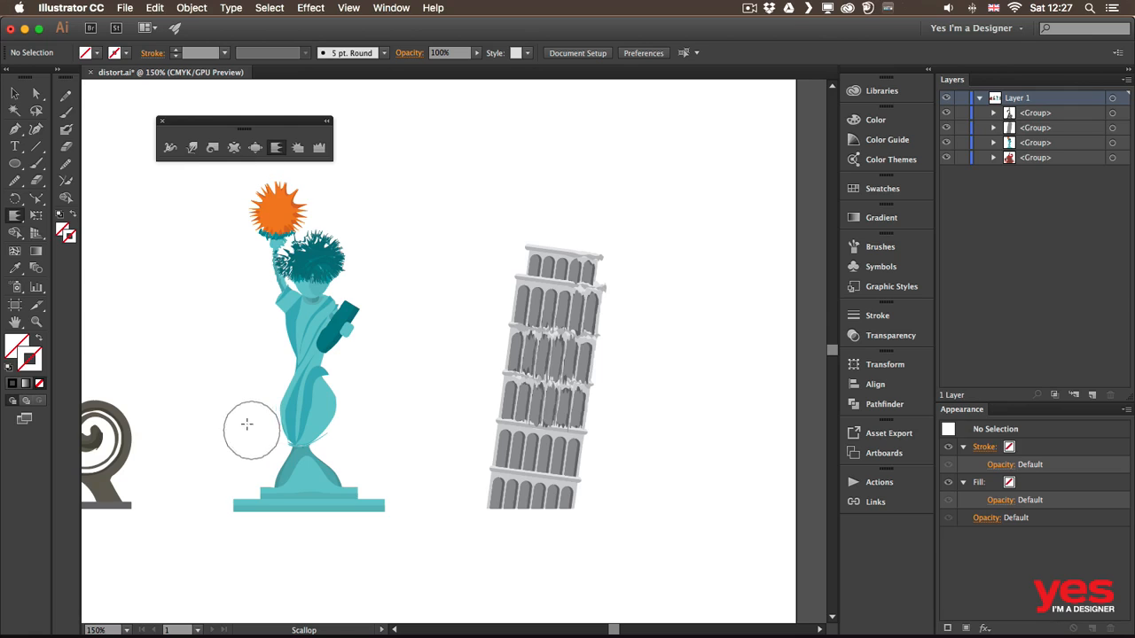
pyautogui.click(278, 148)
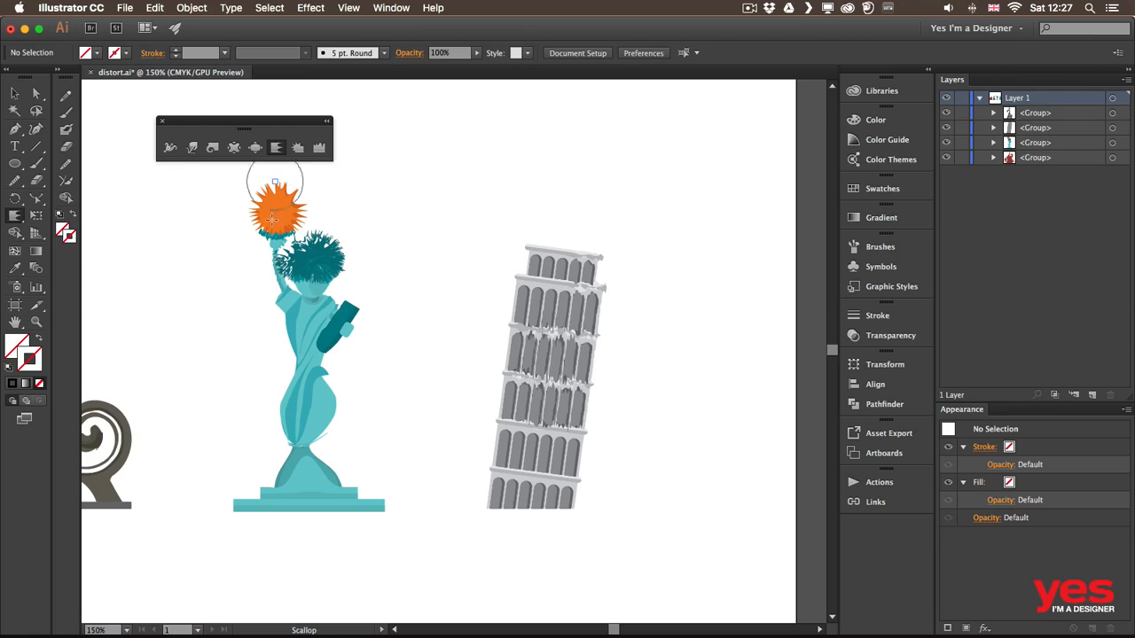
pyautogui.moveTo(305, 388); pyautogui.dragTo(306, 383)
pyautogui.moveTo(315, 405)
pyautogui.mouseDown()
pyautogui.moveTo(316, 420)
pyautogui.moveTo(312, 405)
pyautogui.moveTo(304, 421)
pyautogui.mouseUp()
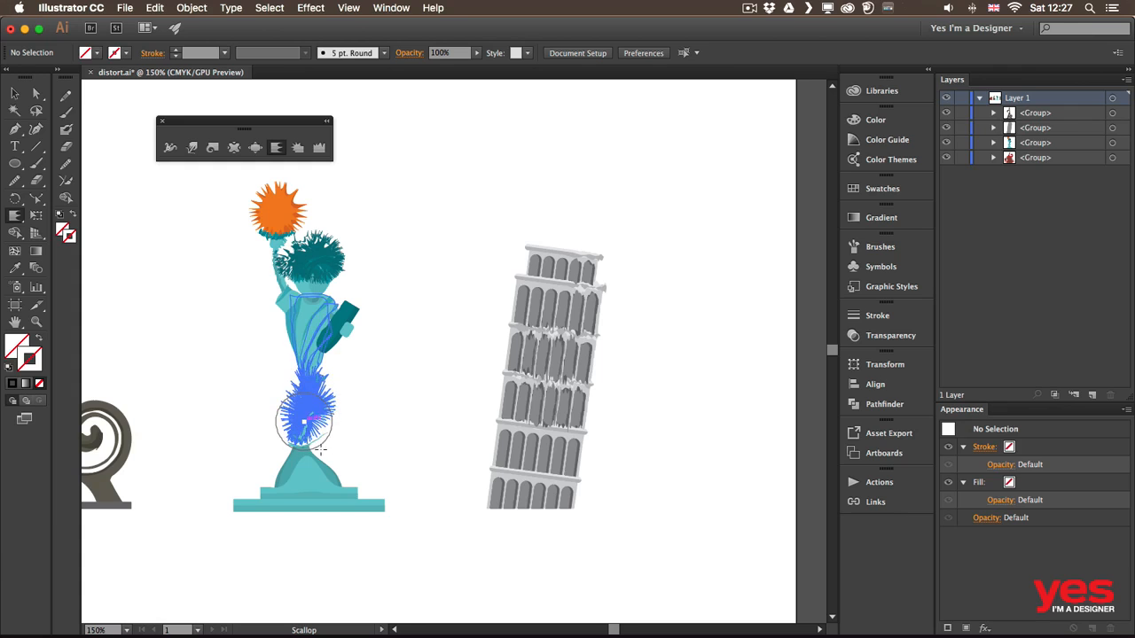
pyautogui.press('super+z')
# Try the Scallop tool on the Leaning Tower's upper left edge, and undo the strokes
pyautogui.hscroll(-3, 280, 406)
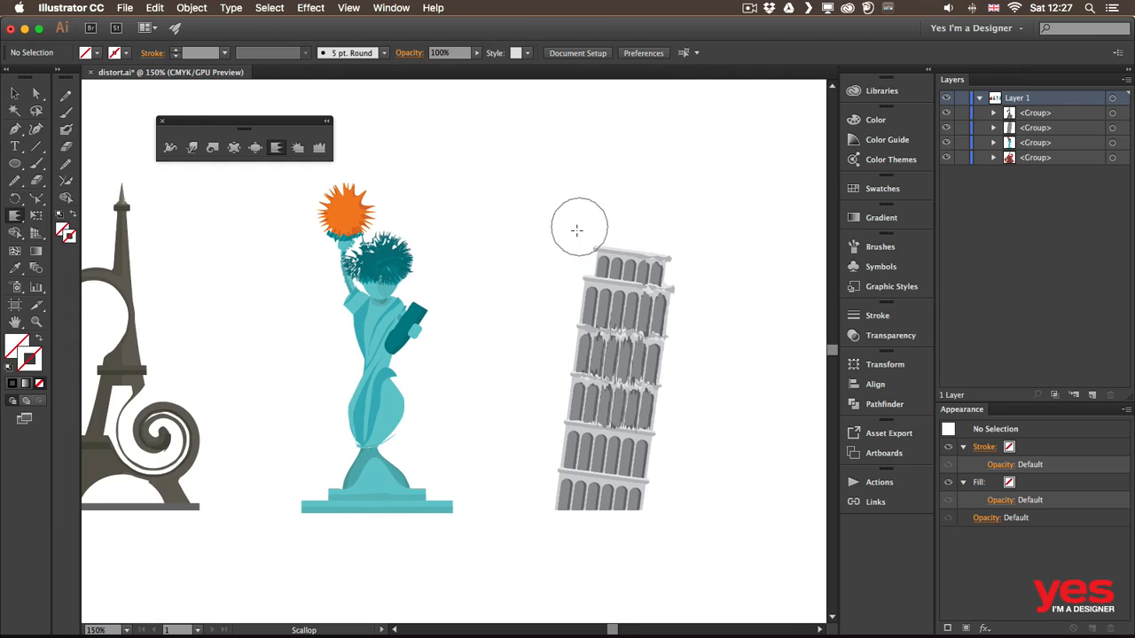
pyautogui.moveTo(599, 259); pyautogui.dragTo(586, 303)
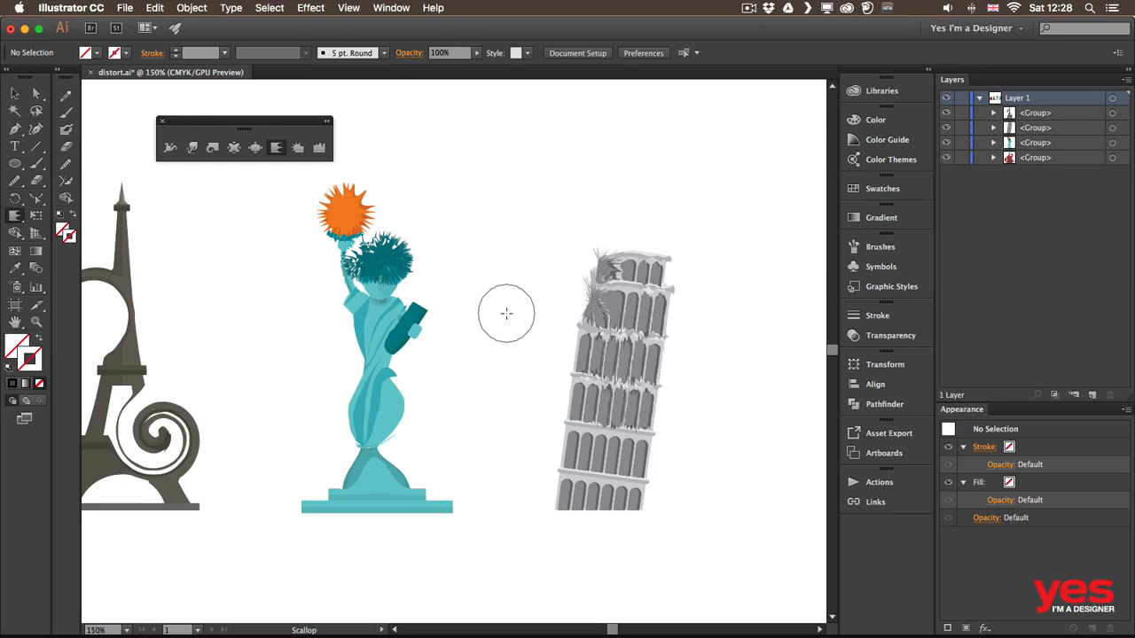
pyautogui.press('super+z')
pyautogui.press('super+z')
pyautogui.press('super+z')
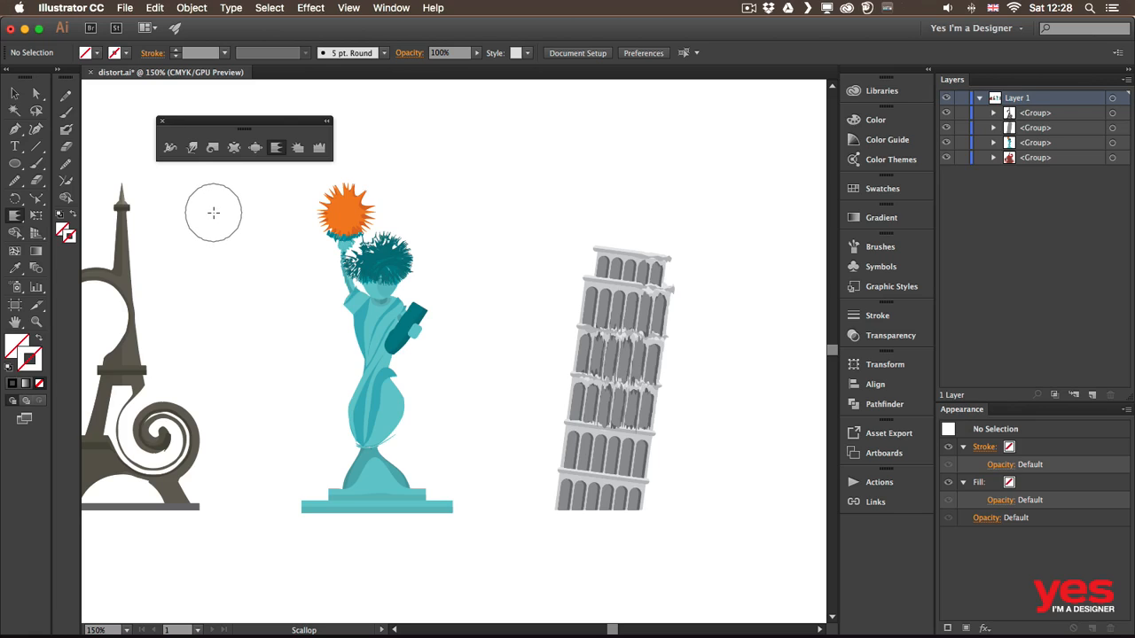
# Select the Leaning Tower for Free Transform, closing the floating liquify tools and moving the transform options clear of the artwork
pyautogui.click(36, 216)
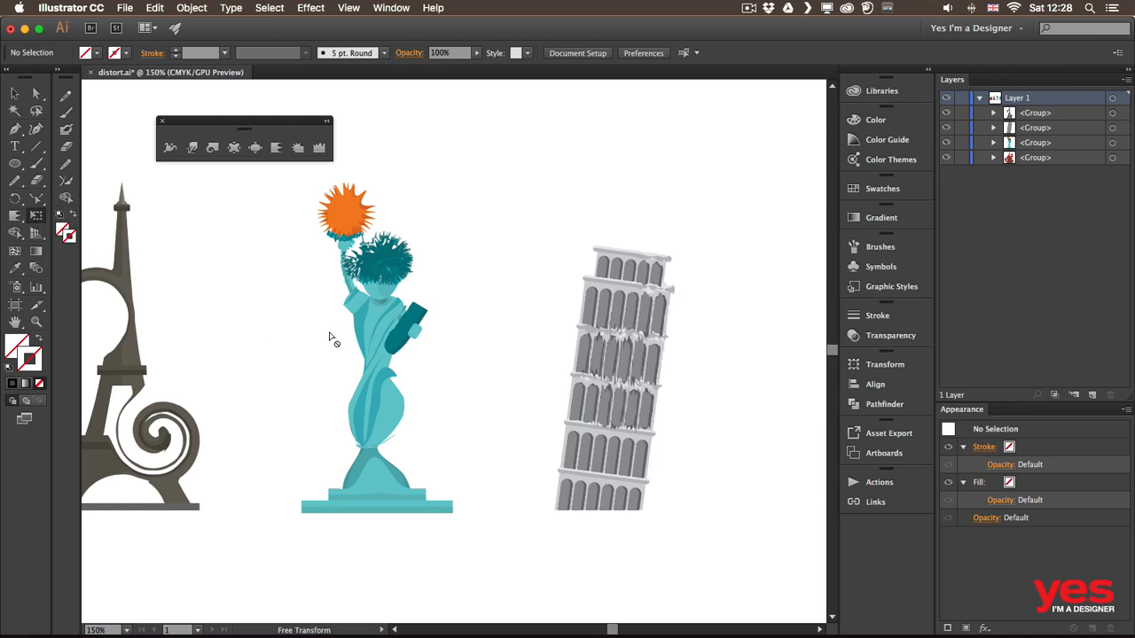
pyautogui.press('v')
pyautogui.click(599, 301)
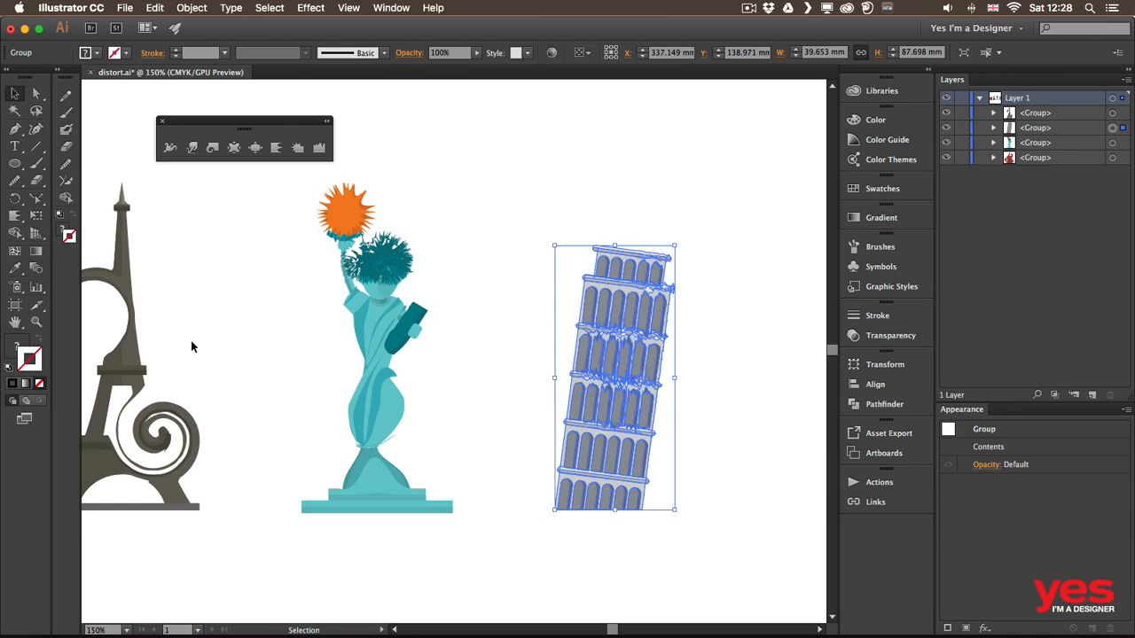
pyautogui.click(35, 218)
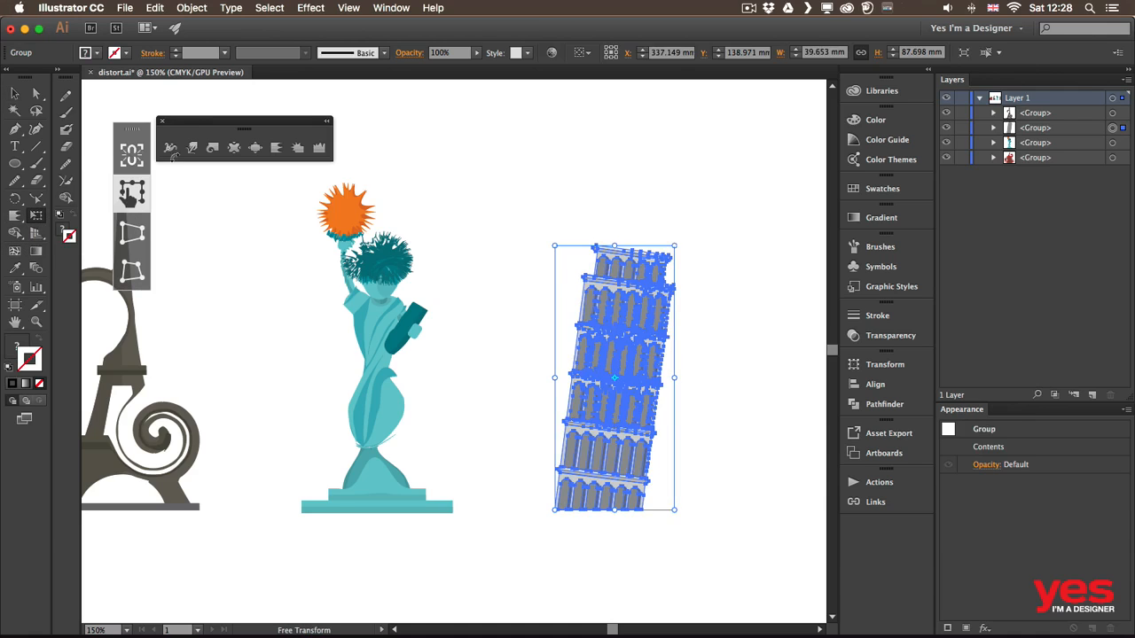
pyautogui.moveTo(186, 122); pyautogui.dragTo(170, 96)
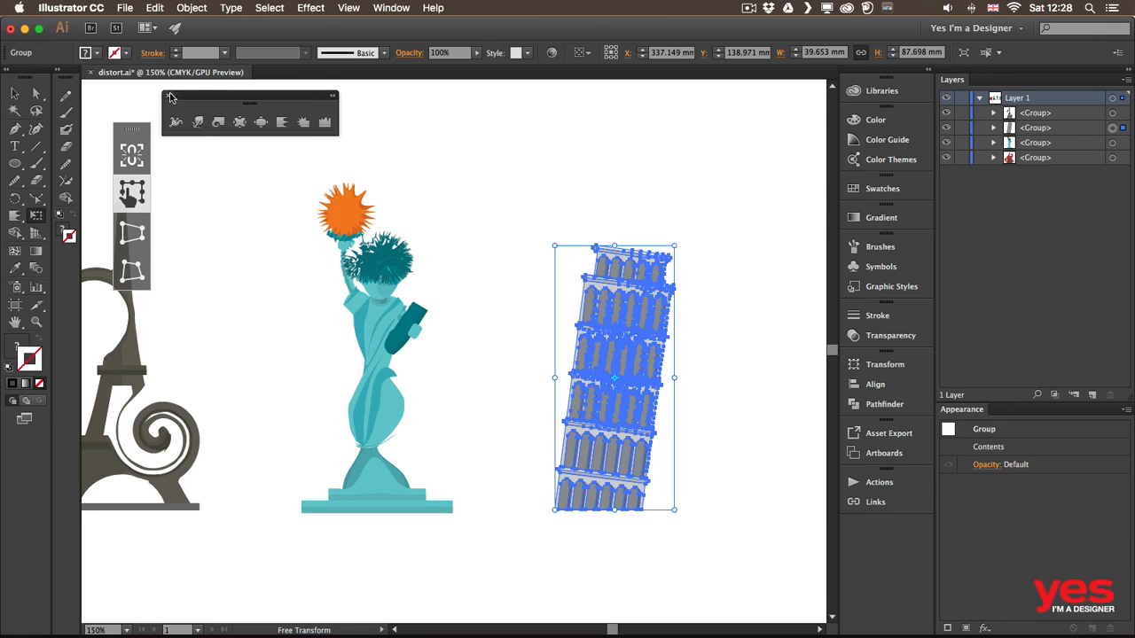
pyautogui.click(167, 96)
pyautogui.moveTo(131, 129); pyautogui.dragTo(117, 98)
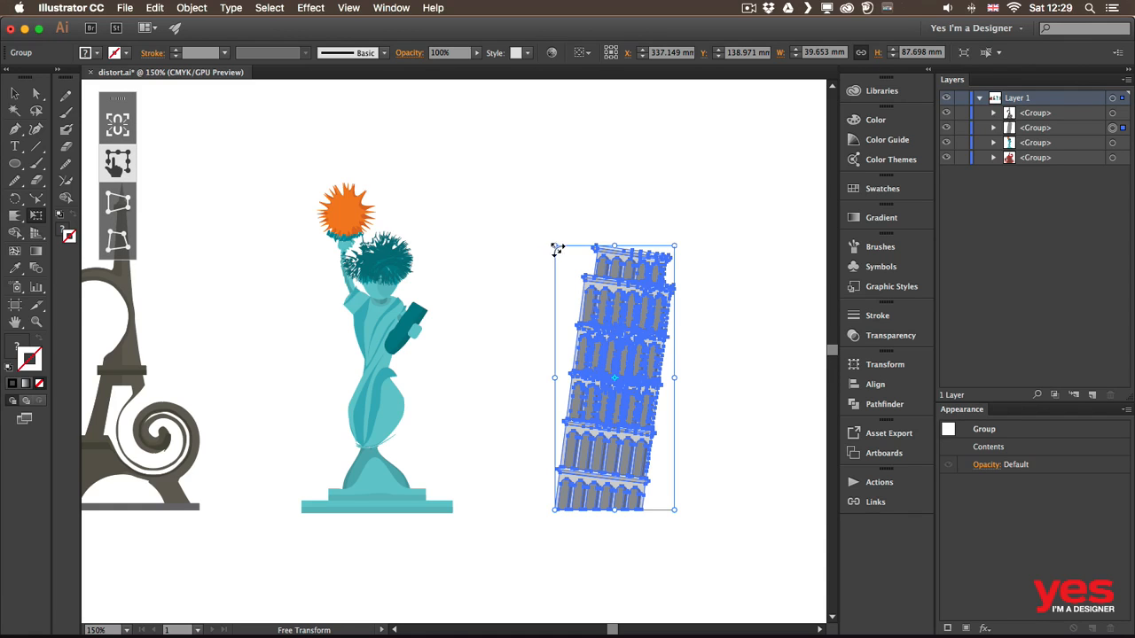
# Rotate and slant the Leaning Tower with Free Transform, and pull its upper right corner inward with Perspective Distort
pyautogui.moveTo(552, 251); pyautogui.dragTo(573, 182)
pyautogui.moveTo(633, 510); pyautogui.dragTo(530, 455)
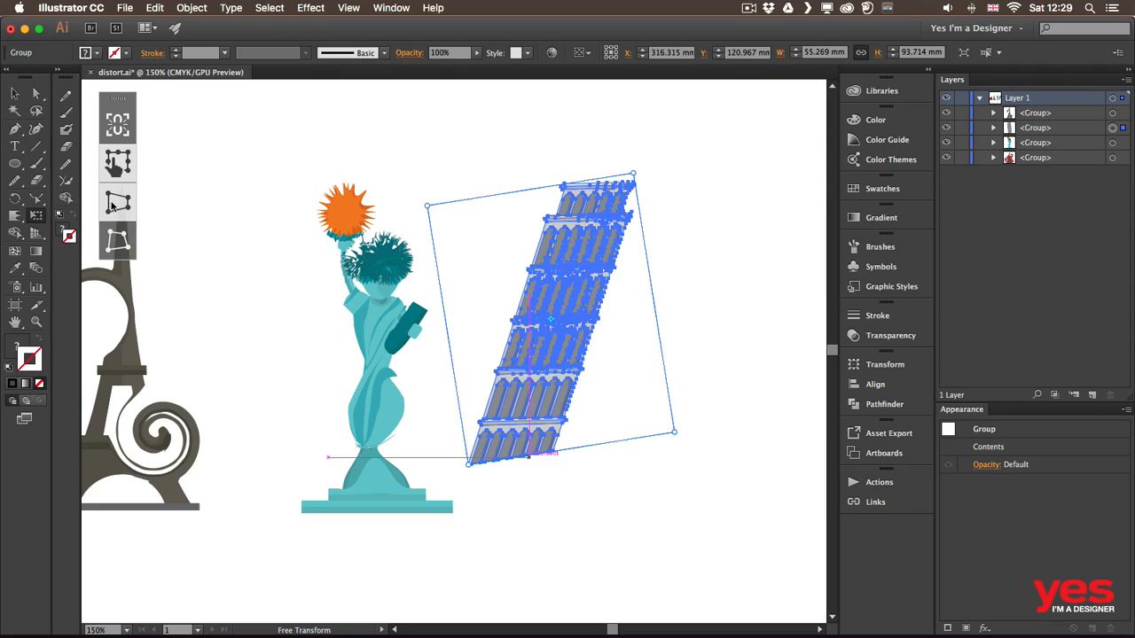
pyautogui.moveTo(625, 173); pyautogui.dragTo(677, 241)
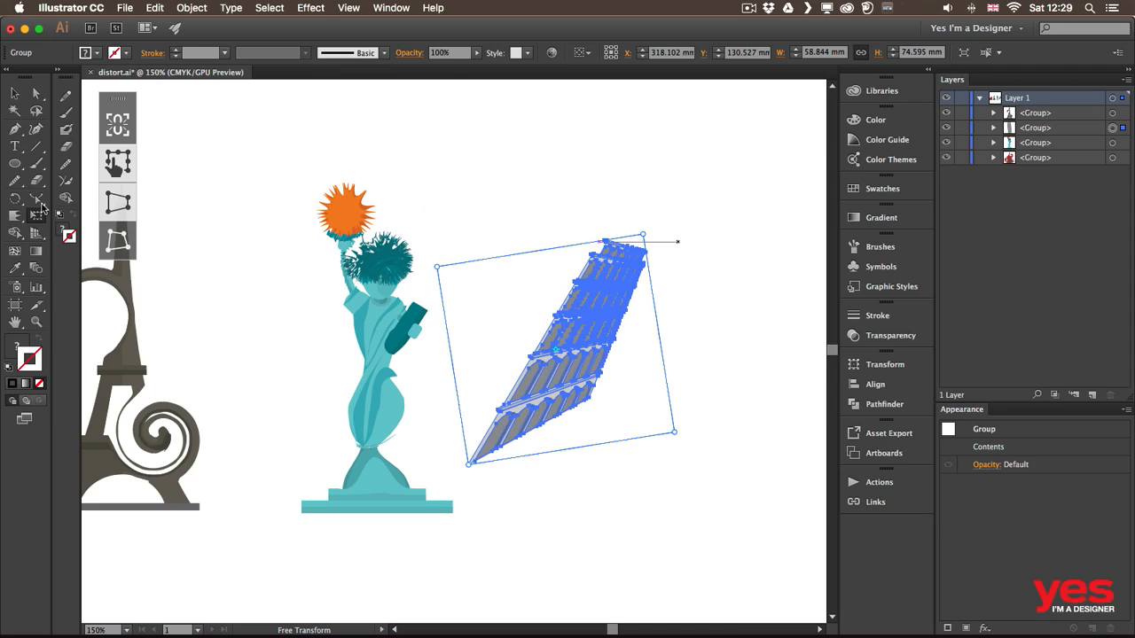
# Reshape the Leaning Tower with Free Distort, pulling its corners to give it a narrow top and a very wide base
pyautogui.click(121, 241)
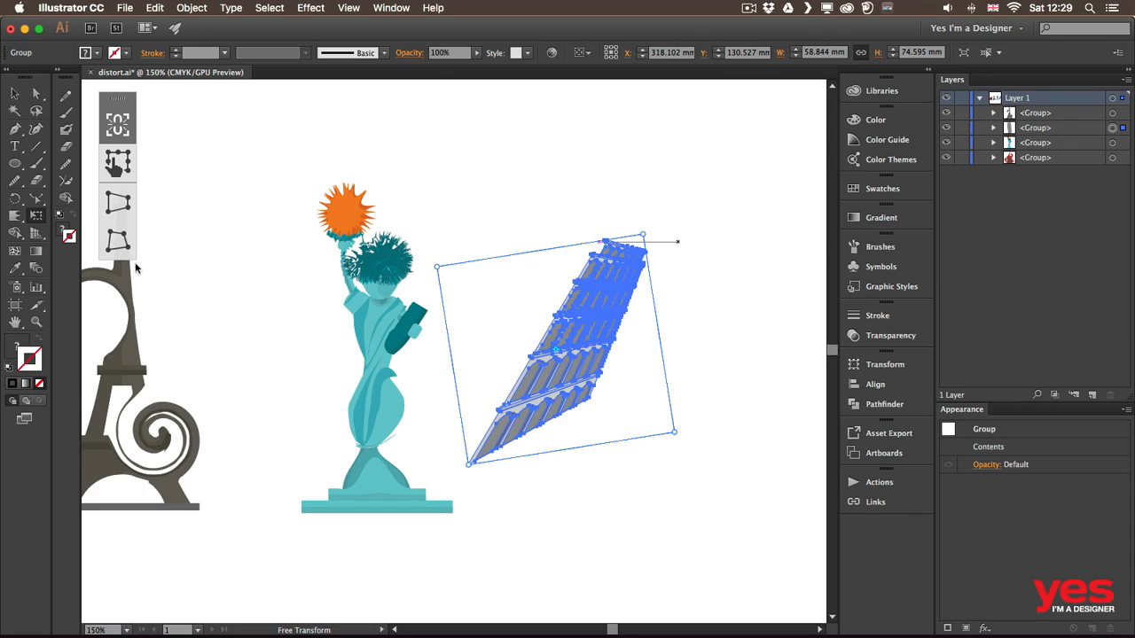
pyautogui.moveTo(437, 267)
pyautogui.mouseDown()
pyautogui.moveTo(438, 238)
pyautogui.moveTo(367, 209)
pyautogui.moveTo(435, 258)
pyautogui.mouseUp()
pyautogui.moveTo(676, 435)
pyautogui.mouseDown()
pyautogui.moveTo(681, 471)
pyautogui.moveTo(735, 559)
pyautogui.moveTo(682, 434)
pyautogui.mouseUp()
pyautogui.moveTo(651, 226); pyautogui.dragTo(530, 189)
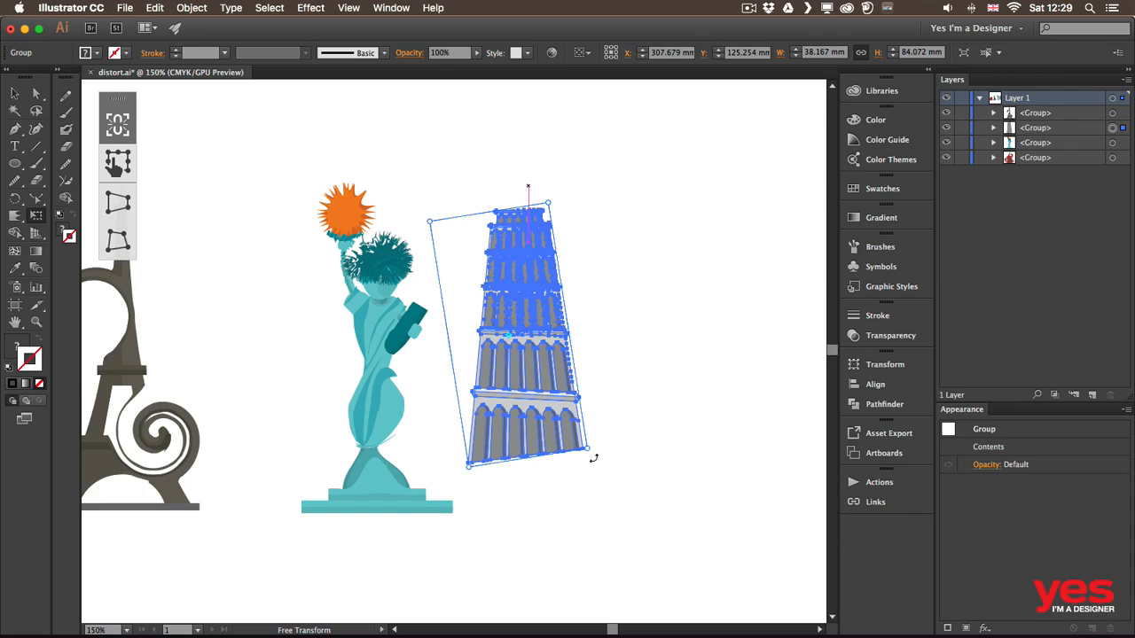
pyautogui.moveTo(593, 459); pyautogui.dragTo(731, 466)
pyautogui.moveTo(476, 502); pyautogui.dragTo(413, 512)
pyautogui.moveTo(378, 230); pyautogui.dragTo(404, 233)
pyautogui.moveTo(680, 188); pyautogui.dragTo(680, 189)
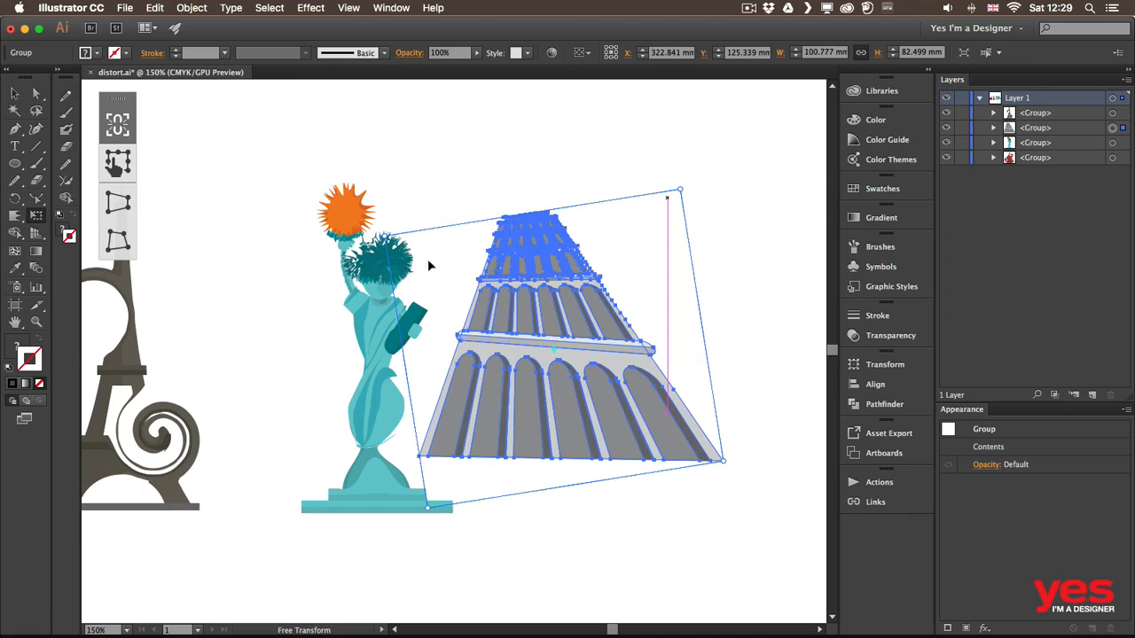
# Move the distorted tower down beside the Statue of Liberty, lining up their bases, and deselect it
pyautogui.click(14, 93)
pyautogui.click(590, 173)
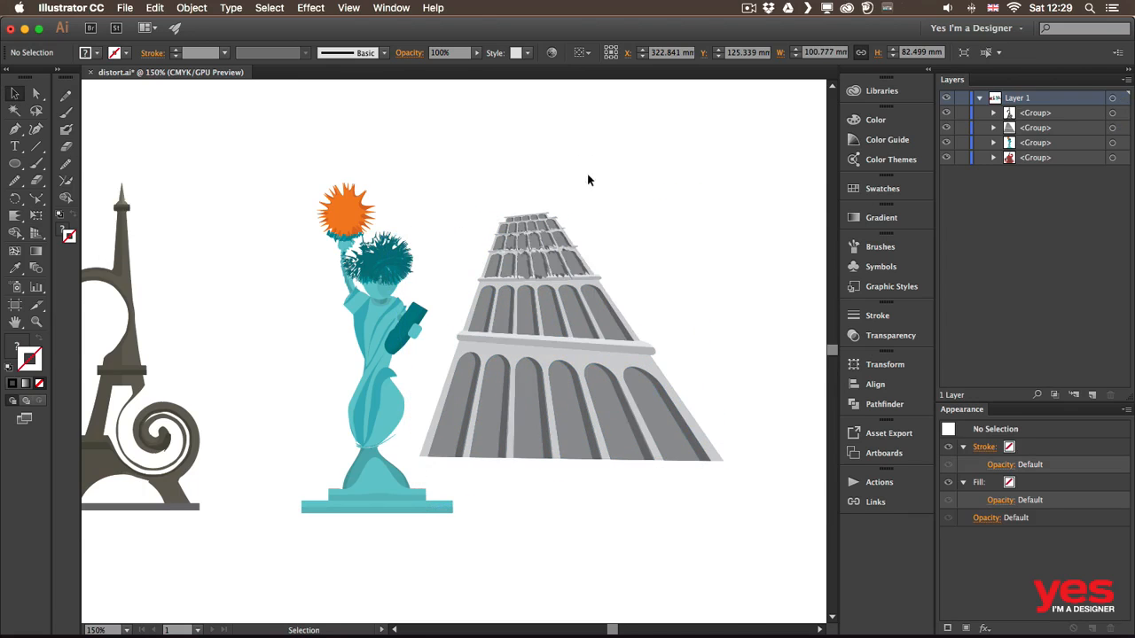
pyautogui.moveTo(544, 309); pyautogui.dragTo(613, 364)
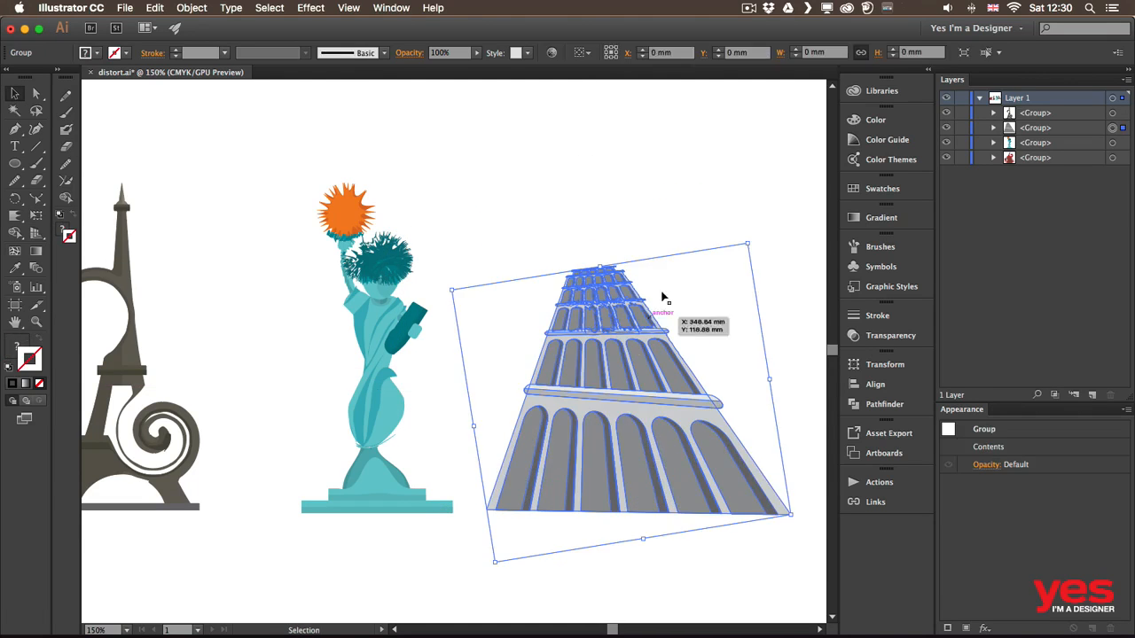
pyautogui.click(638, 177)
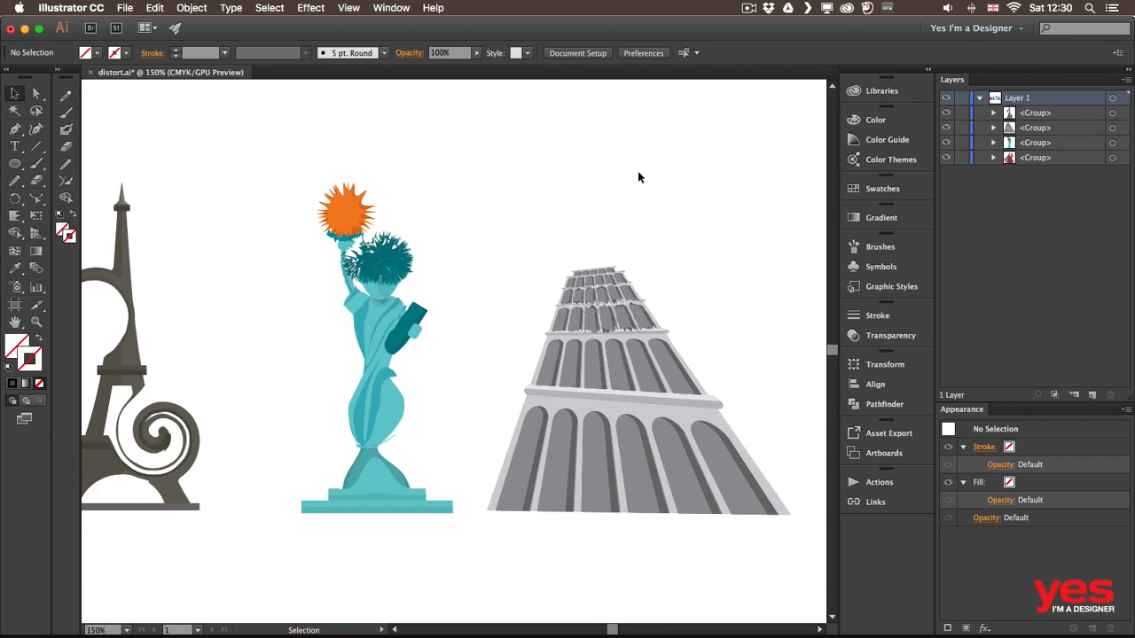
pyautogui.press('a')
pyautogui.hotkey('ctrl', '0')
pyautogui.press('v')
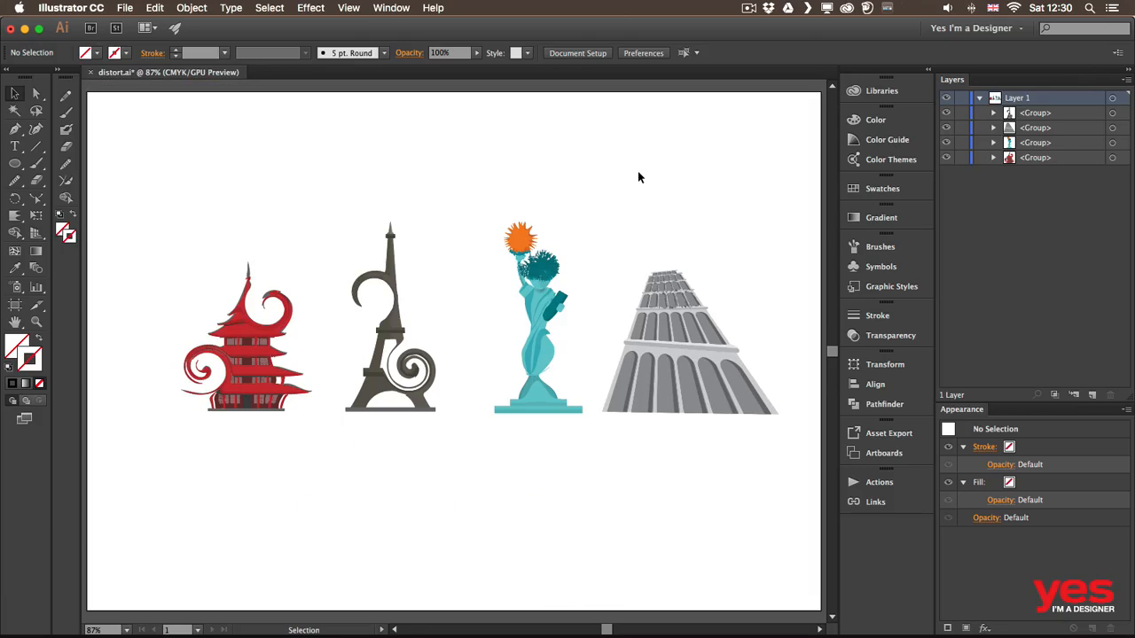
# Switch from the Rotate tool to the Reflect tool
pyautogui.moveTo(14, 199); pyautogui.dragTo(56, 223)
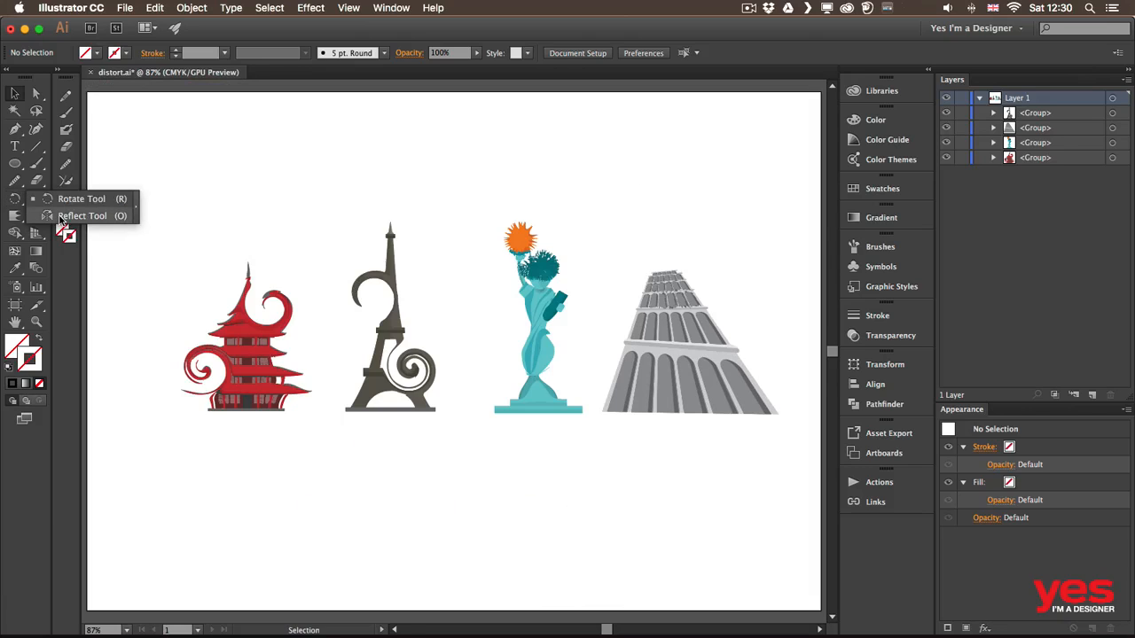
pyautogui.moveTo(58, 219); pyautogui.dragTo(59, 217)
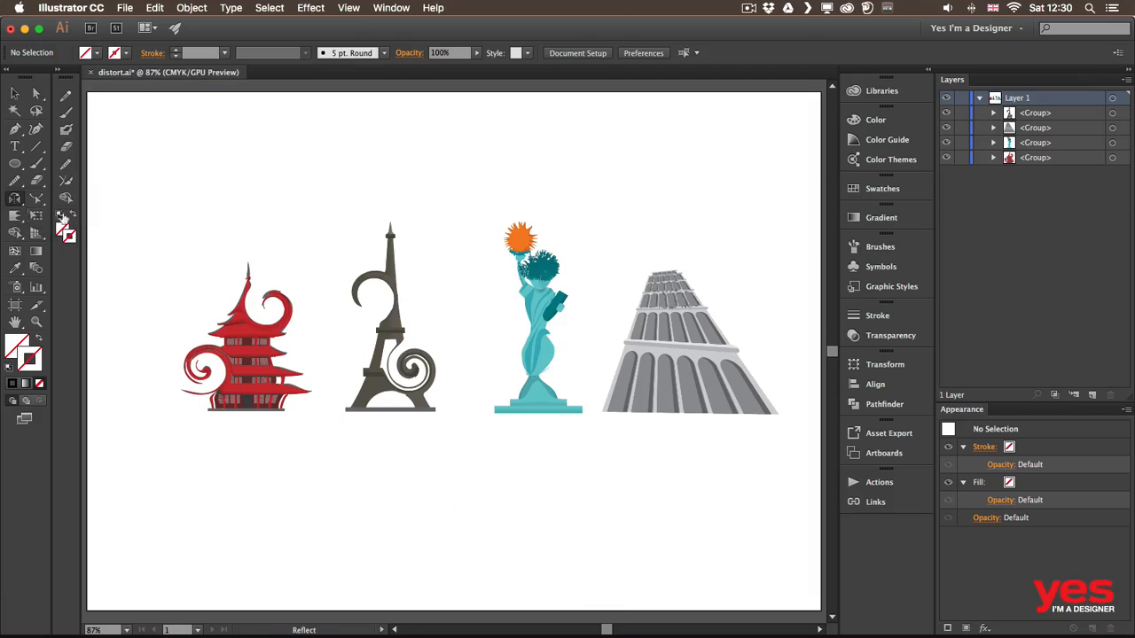